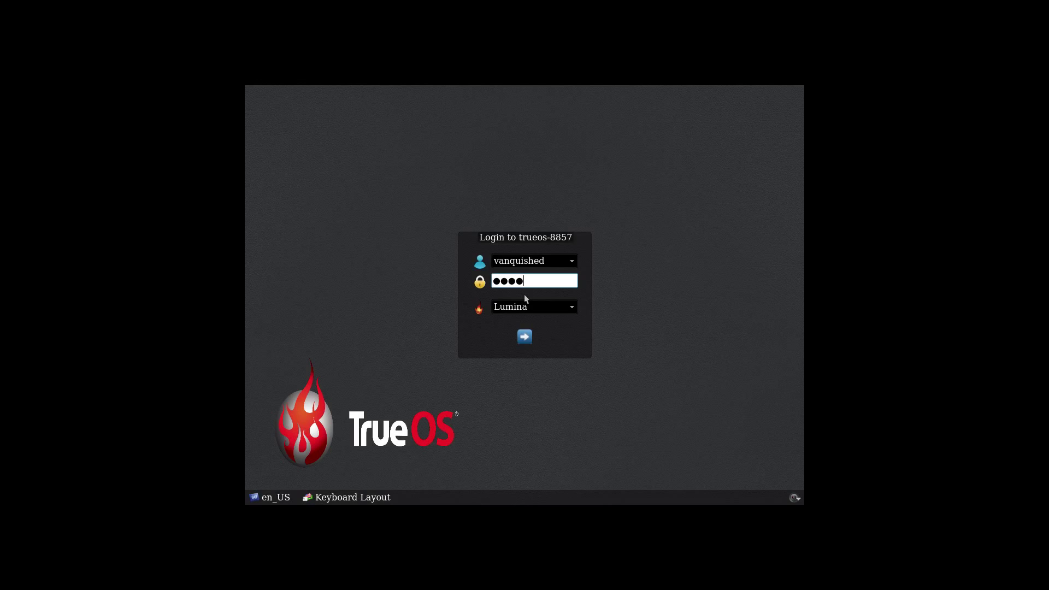
Keep Lumina as the session in the TrueOS login manager and log in.
{"action": "left_click", "coordinate": [574, 306]}
{"action": "left_click", "coordinate": [575, 307]}
{"action": "left_click", "coordinate": [526, 338]}
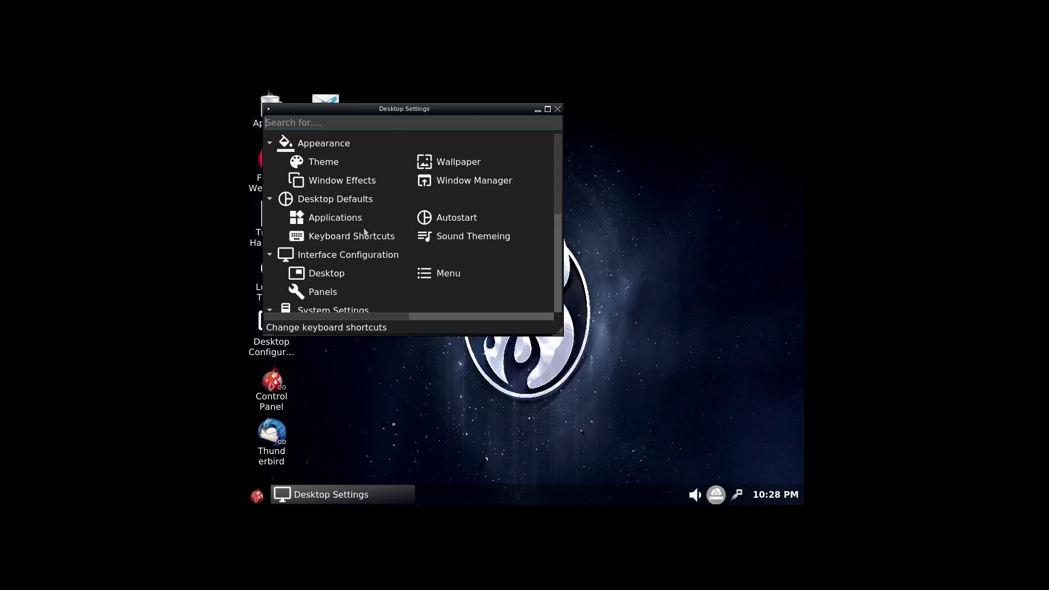
Browse the System Settings list and open Lumina Screen Configuration.
{"action": "scroll", "coordinate": [364, 232], "scroll_direction": "down", "scroll_amount": 3}
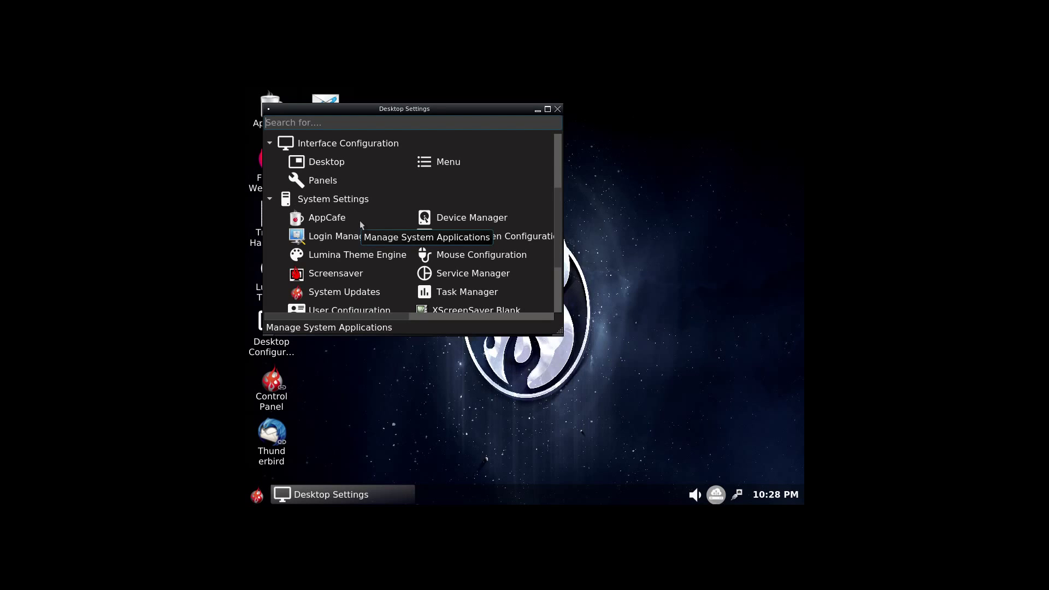
{"action": "scroll", "coordinate": [360, 221], "scroll_direction": "down", "scroll_amount": 1}
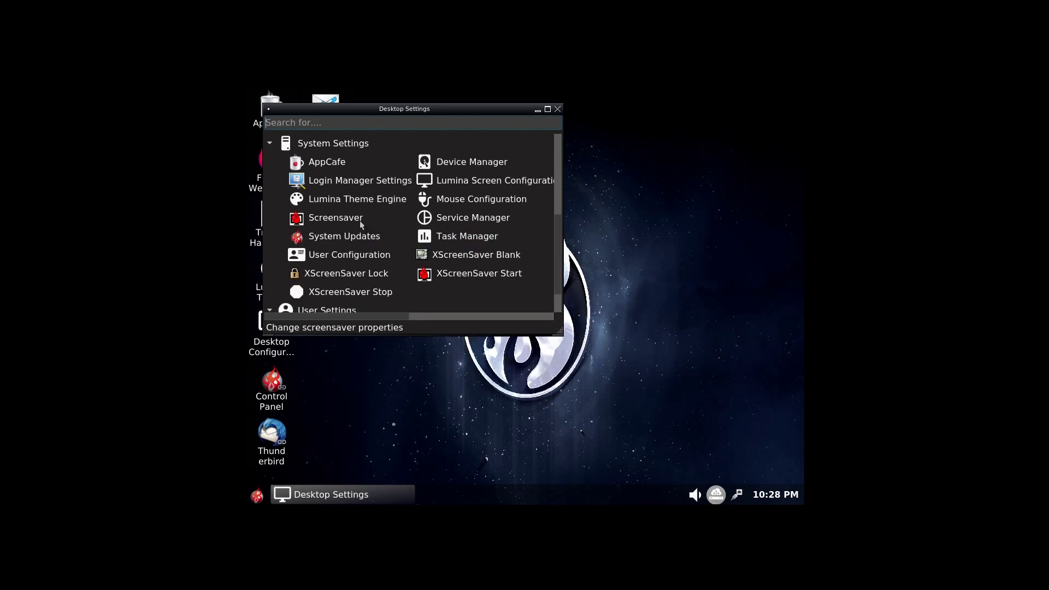
{"action": "scroll", "coordinate": [359, 220], "scroll_direction": "down", "scroll_amount": 1}
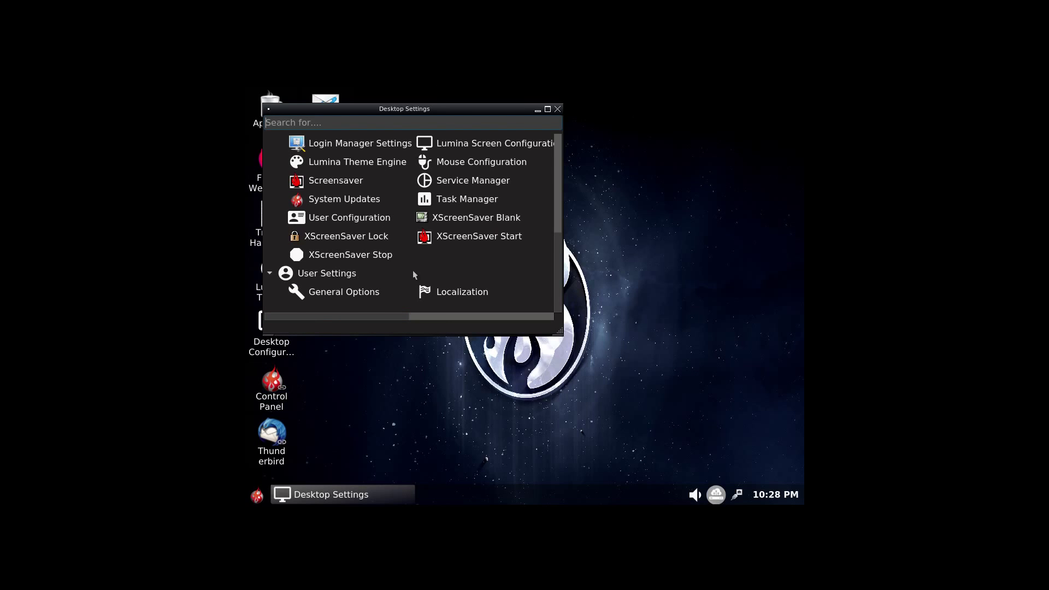
{"action": "scroll", "coordinate": [414, 273], "scroll_direction": "up", "scroll_amount": 2}
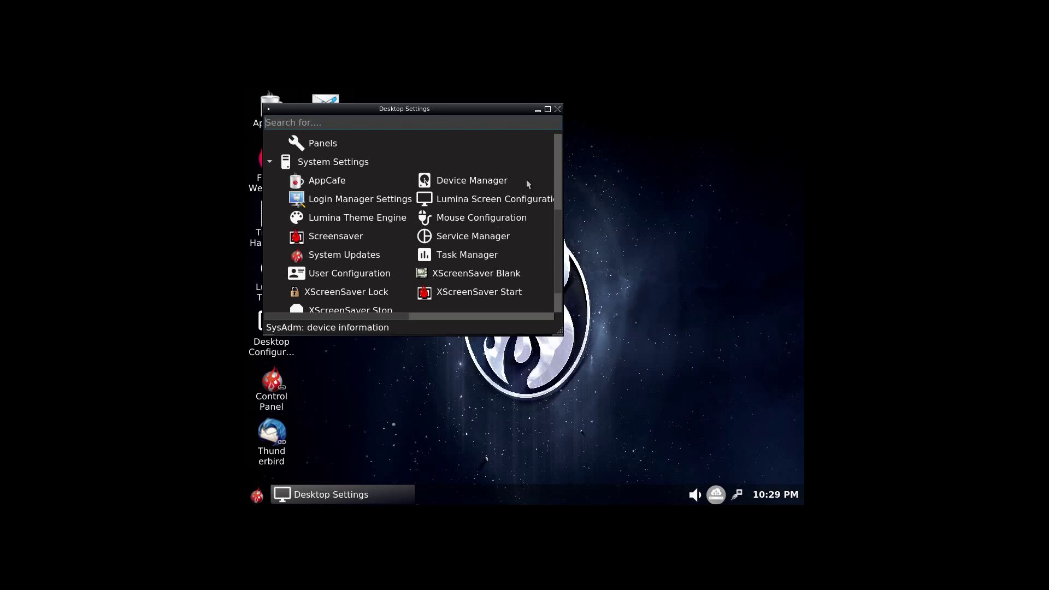
{"action": "double_click", "coordinate": [518, 198]}
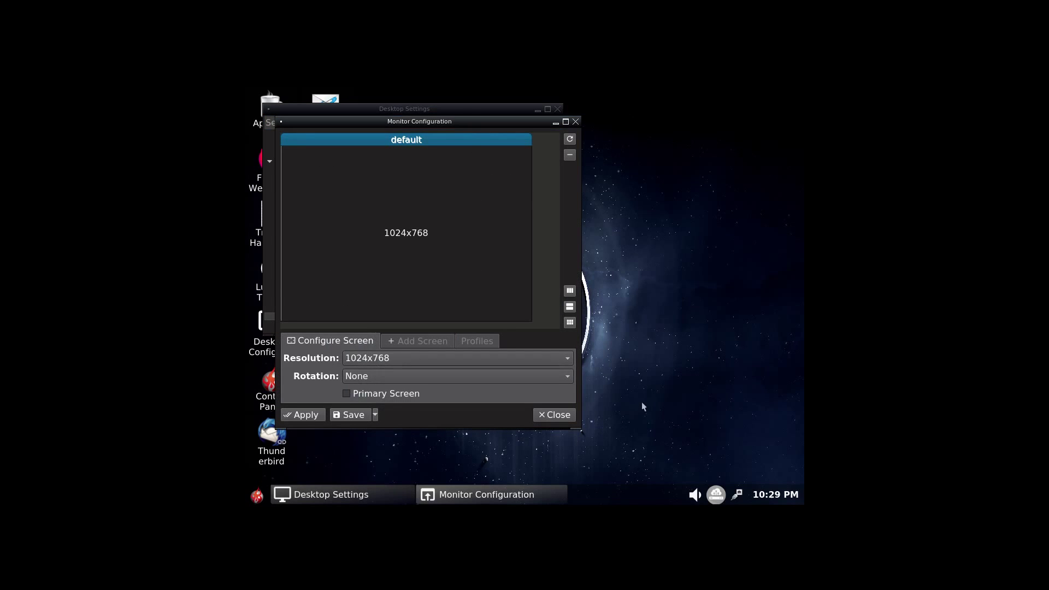
Pick 800x600 as the resolution, then close Monitor Configuration without applying.
{"action": "left_click", "coordinate": [568, 358]}
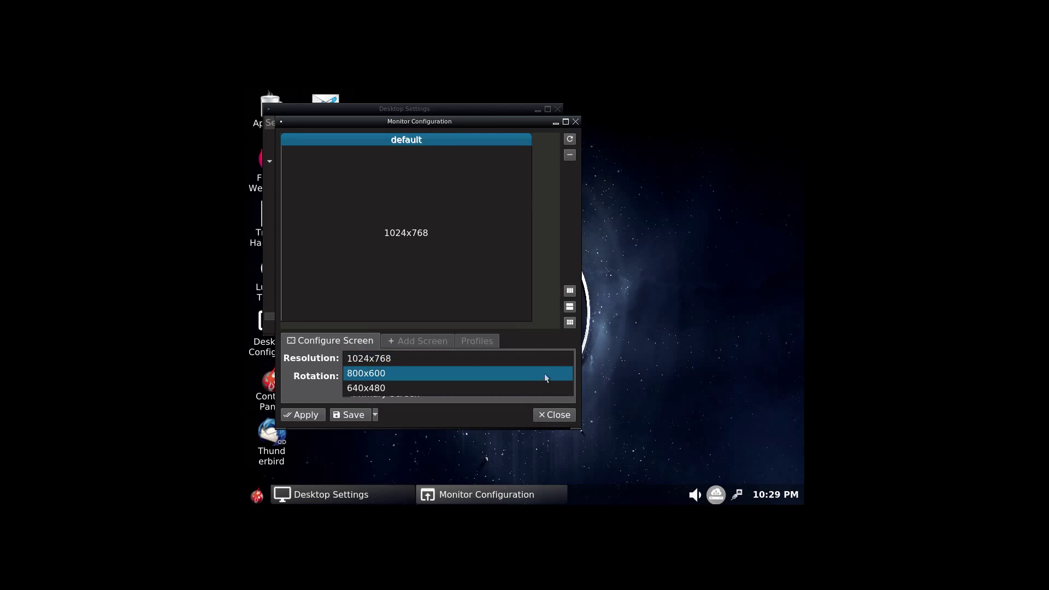
{"action": "left_click", "coordinate": [540, 376]}
{"action": "scroll", "coordinate": [542, 376], "scroll_direction": "down", "scroll_amount": 2}
{"action": "scroll", "coordinate": [542, 376], "scroll_direction": "up", "scroll_amount": 1}
{"action": "left_click", "coordinate": [560, 357]}
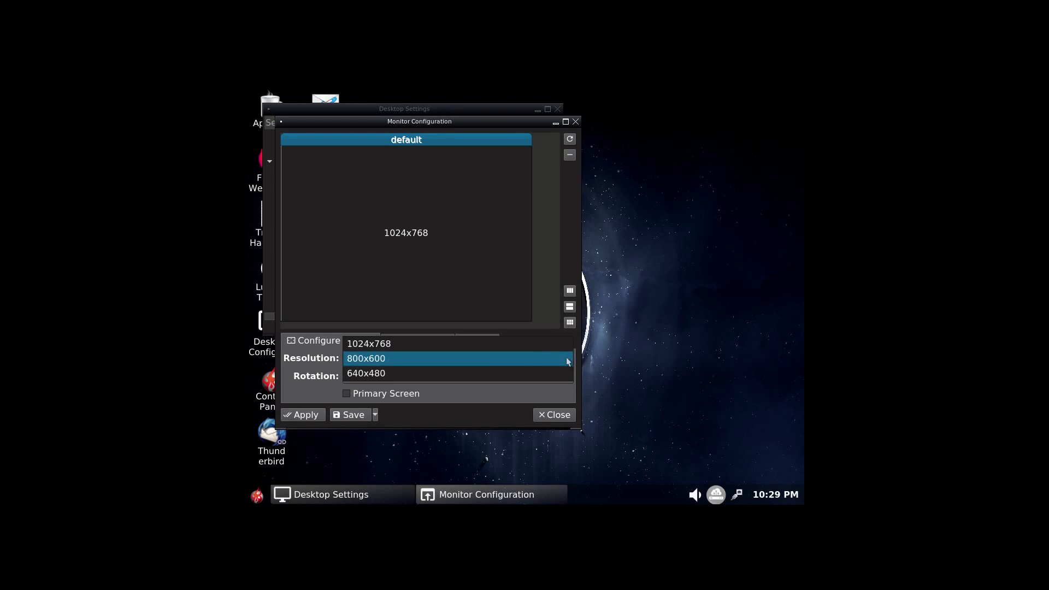
{"action": "left_click", "coordinate": [526, 357]}
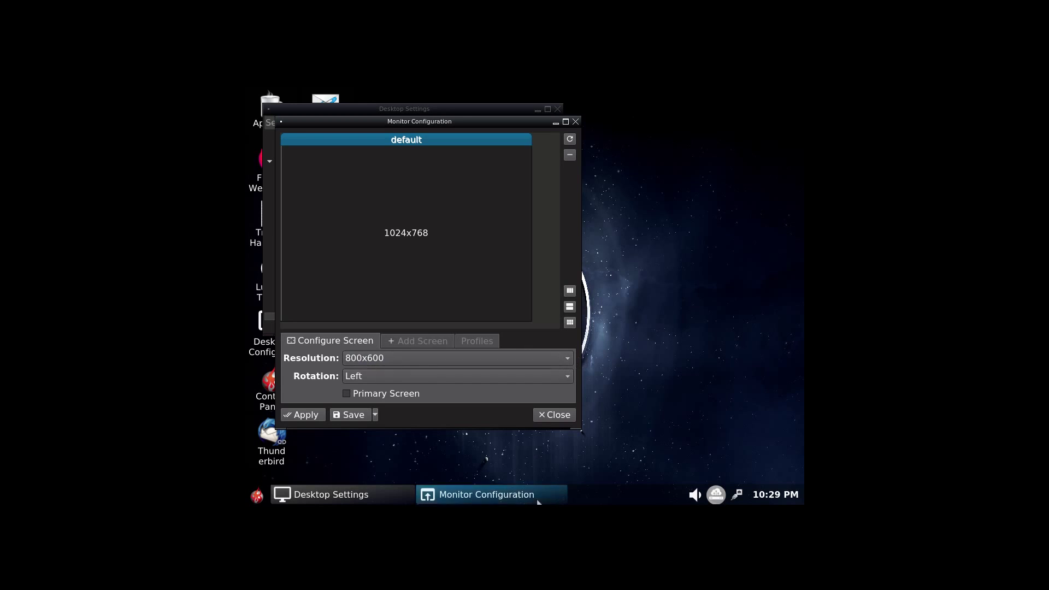
{"action": "left_click", "coordinate": [554, 415]}
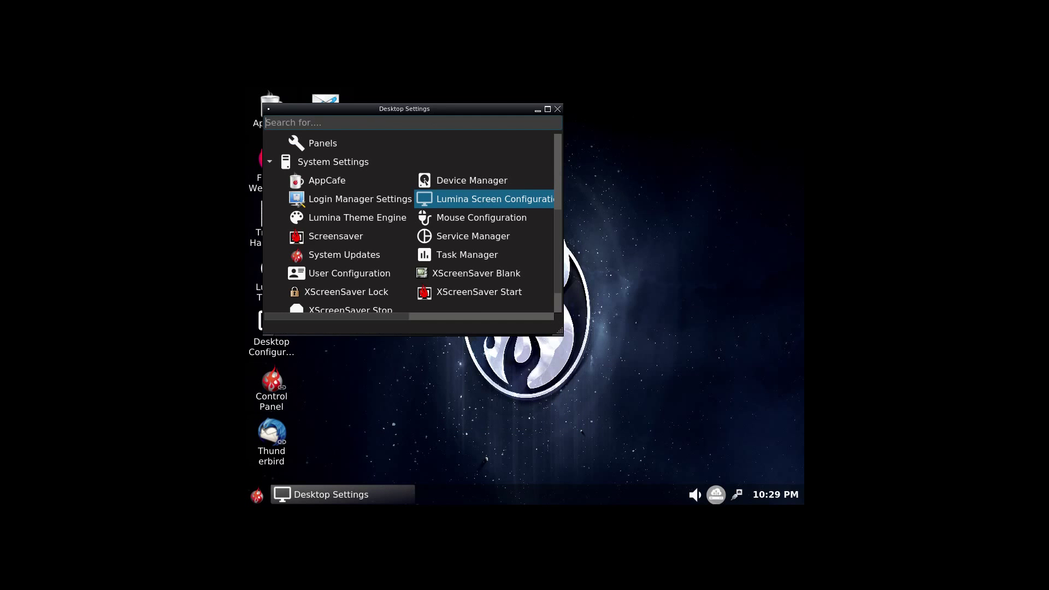
Close Desktop Settings, launch Firefox from the start menu, then close it with both tabs.
{"action": "left_click", "coordinate": [557, 109]}
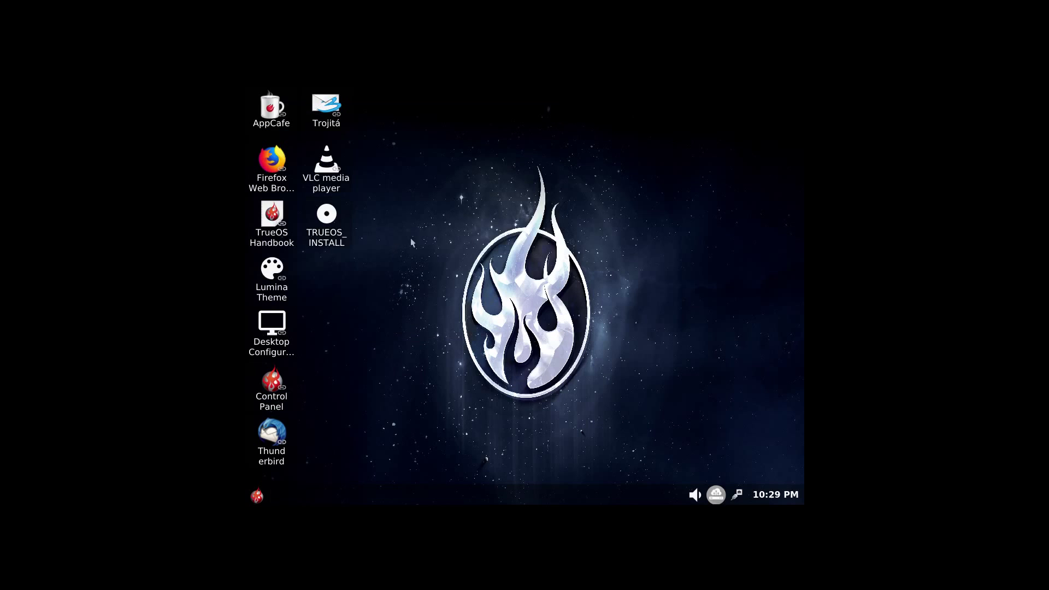
{"action": "left_click", "coordinate": [251, 497]}
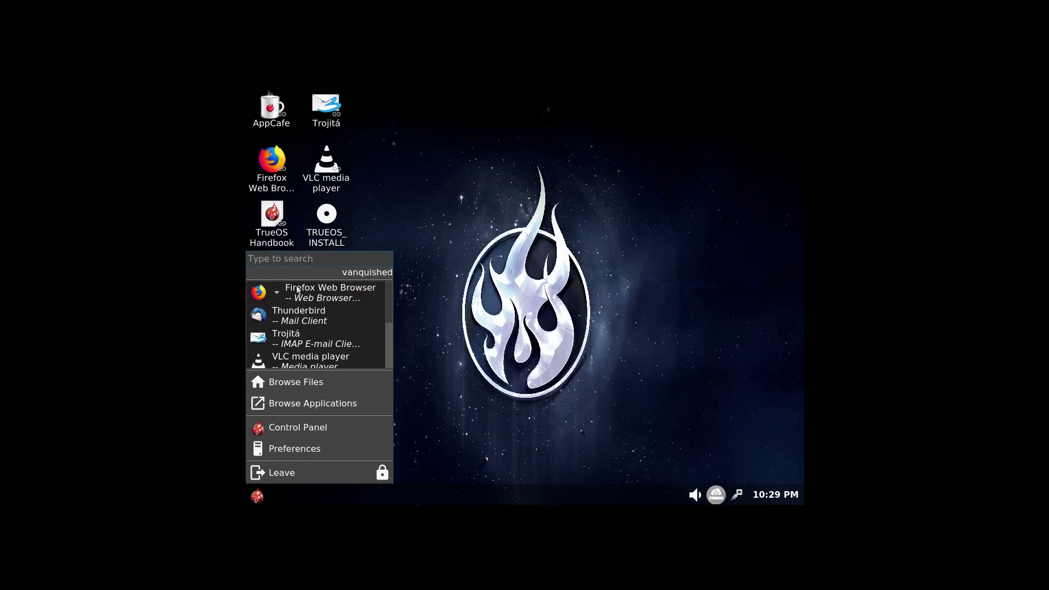
{"action": "left_click", "coordinate": [260, 295]}
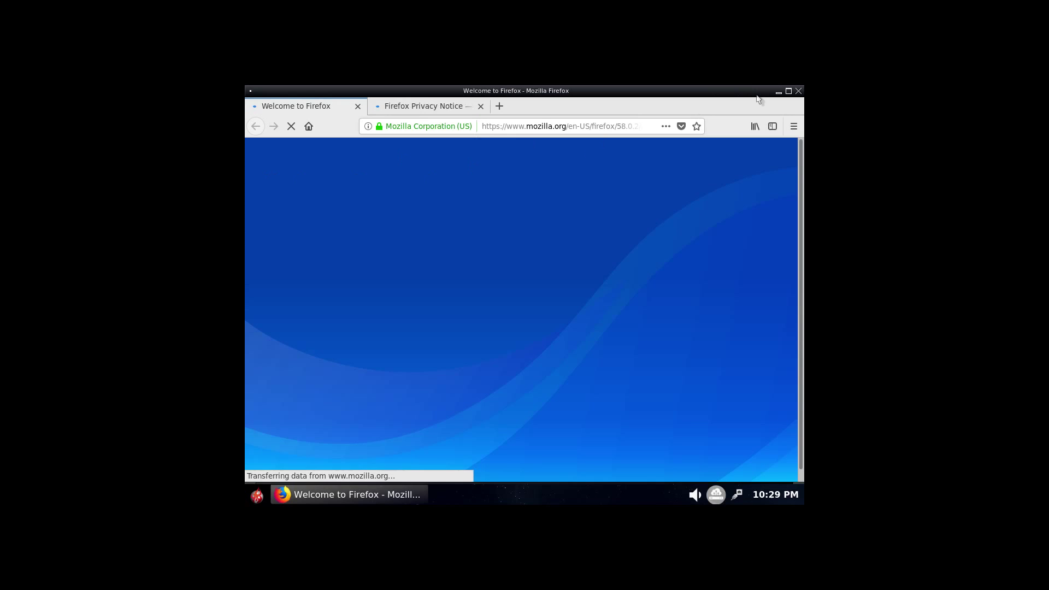
{"action": "left_click", "coordinate": [797, 91]}
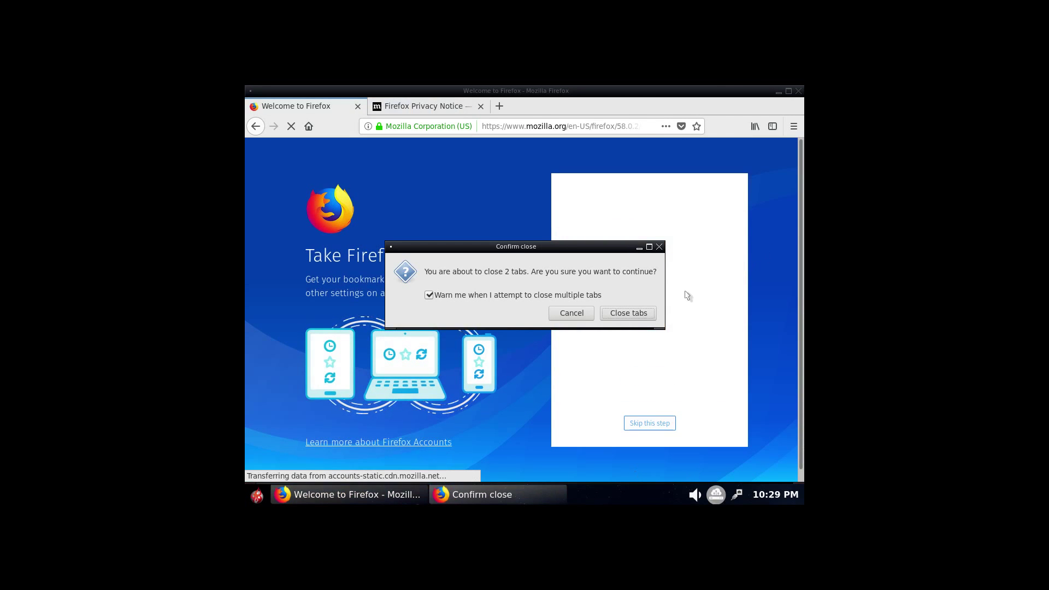
{"action": "left_click", "coordinate": [623, 316]}
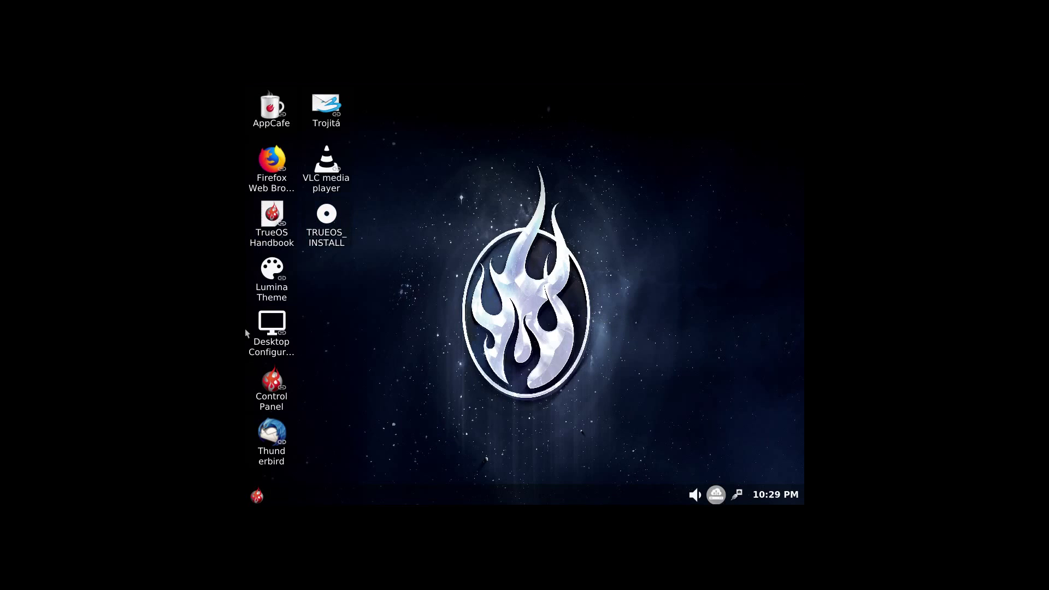
Open the Pictures folder in Insight File Manager from the start menu.
{"action": "left_click", "coordinate": [258, 494]}
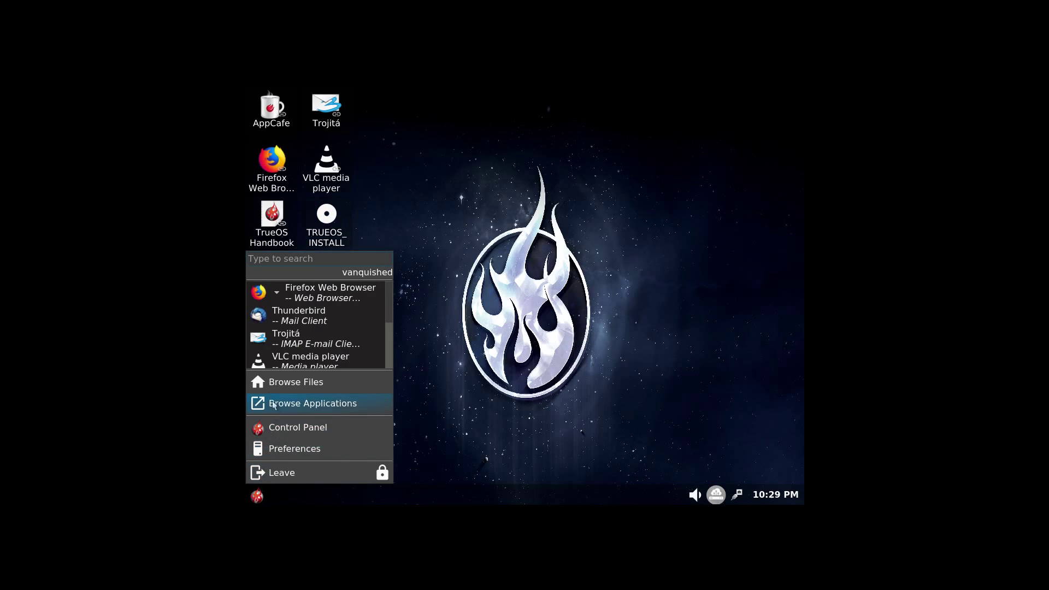
{"action": "scroll", "coordinate": [312, 335], "scroll_direction": "down", "scroll_amount": 1}
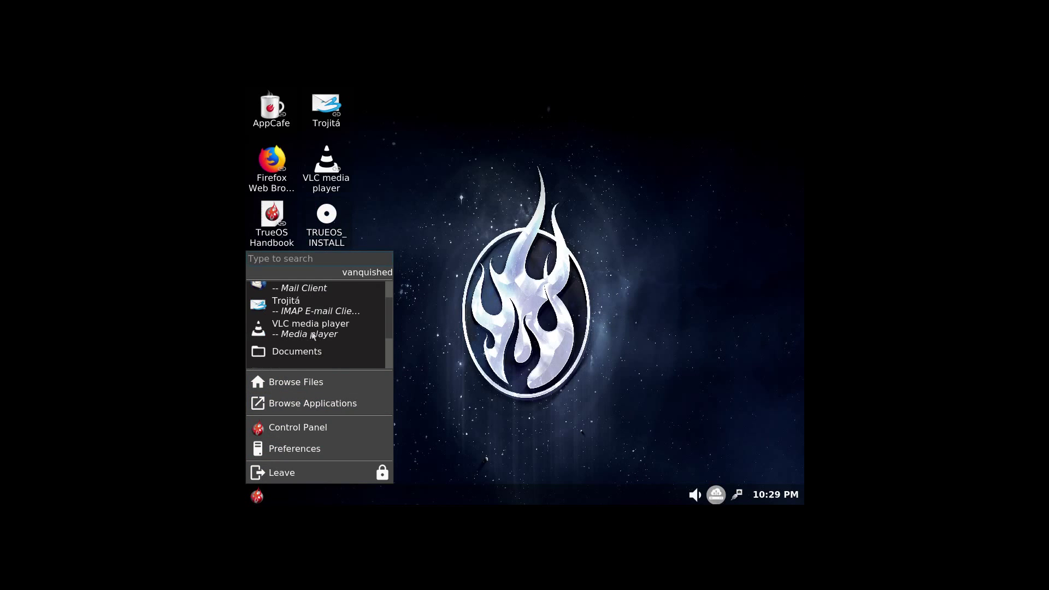
{"action": "scroll", "coordinate": [372, 321], "scroll_direction": "down", "scroll_amount": 2}
{"action": "scroll", "coordinate": [365, 330], "scroll_direction": "down", "scroll_amount": 1}
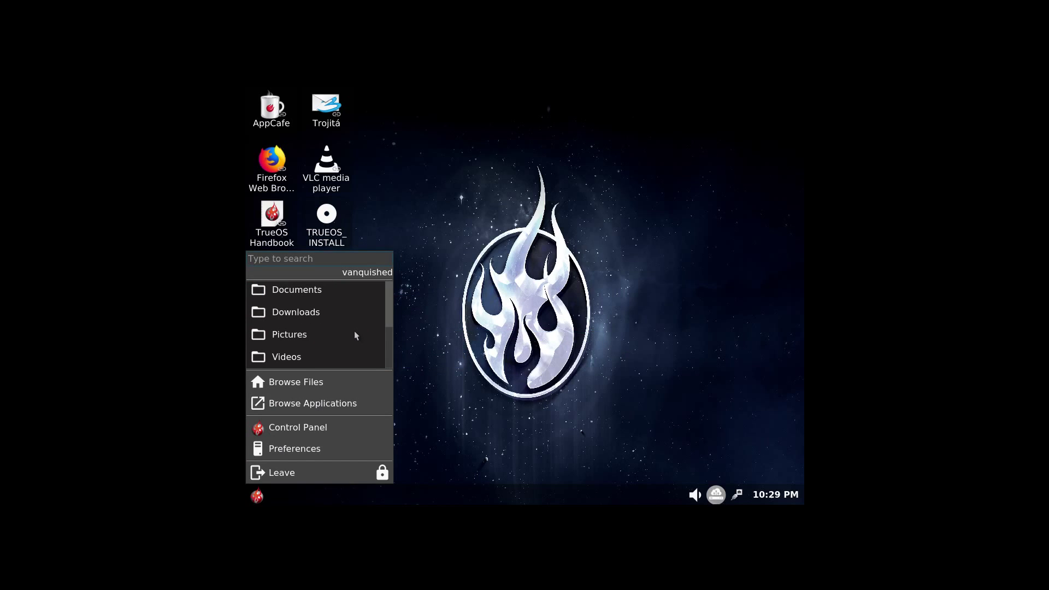
{"action": "scroll", "coordinate": [353, 330], "scroll_direction": "up", "scroll_amount": 4}
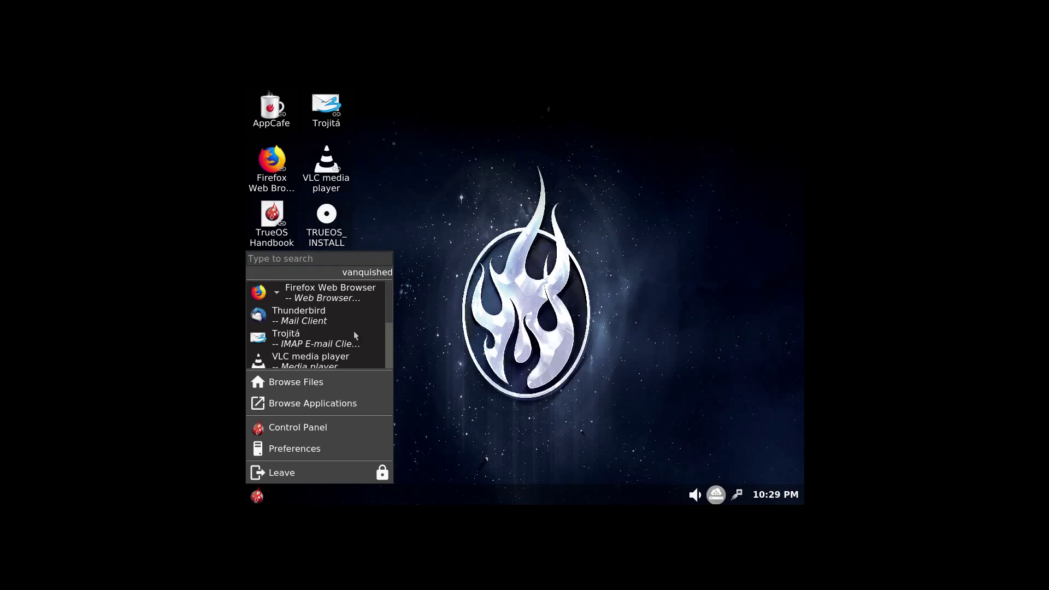
{"action": "left_click", "coordinate": [354, 335]}
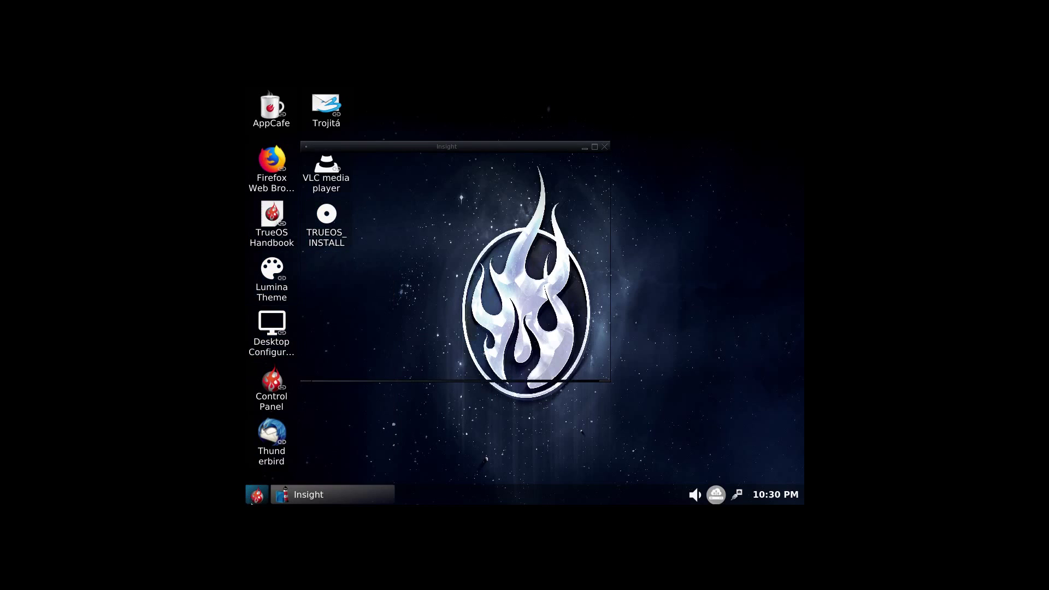
Dismiss the reopened launcher search for 'vl' and close the file manager.
{"action": "key", "text": "super"}
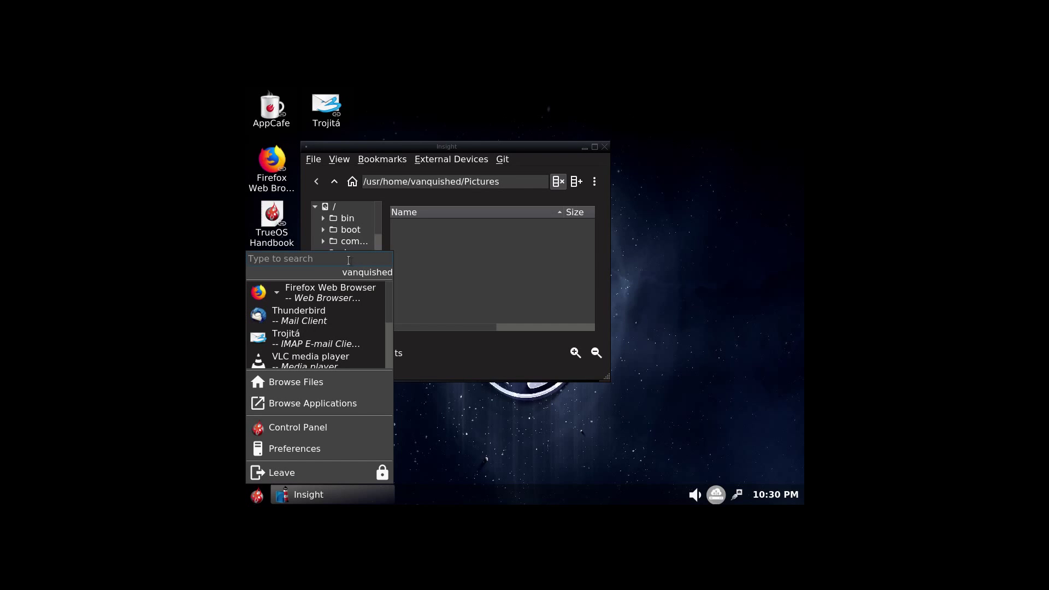
{"action": "type", "text": "vl"}
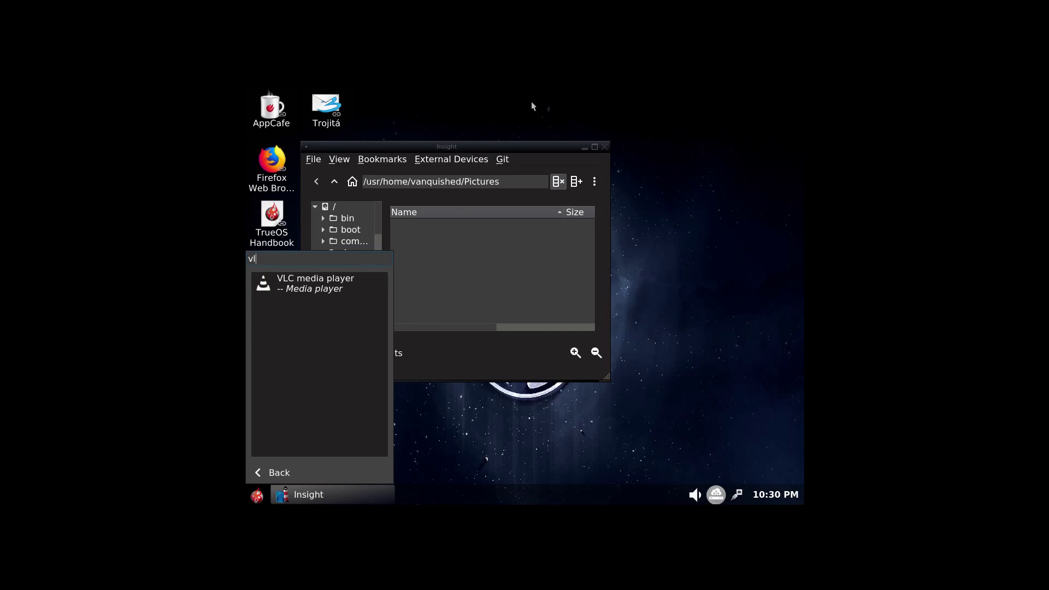
{"action": "left_click", "coordinate": [601, 146]}
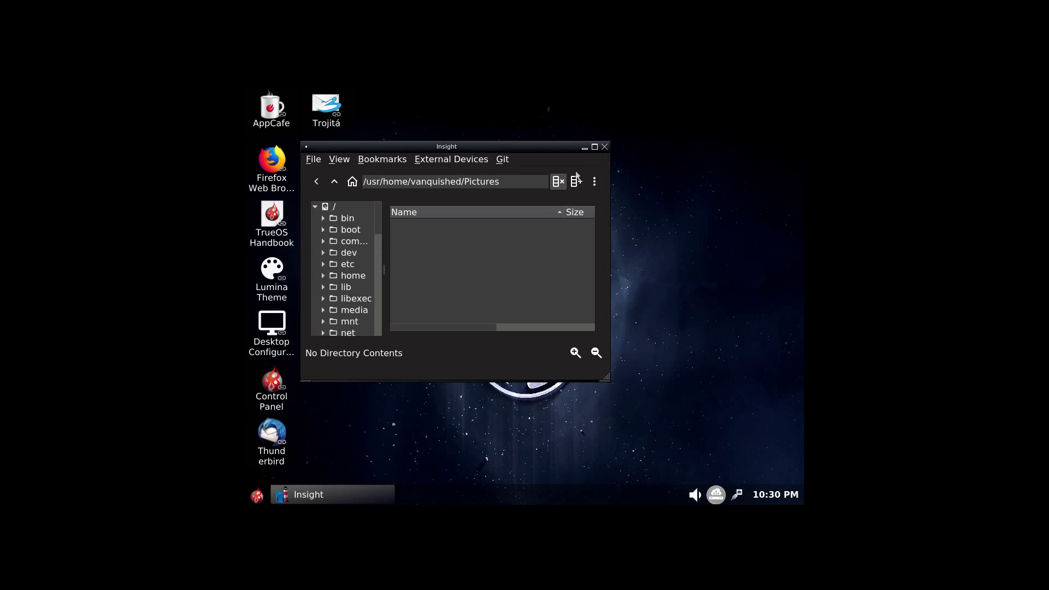
{"action": "left_click", "coordinate": [603, 146]}
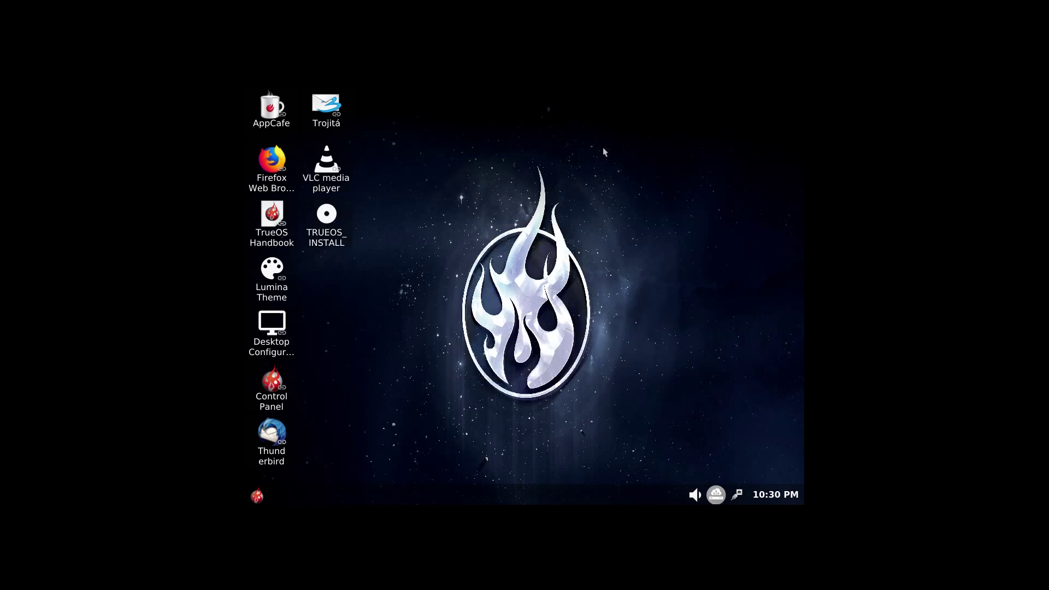
Open the start menu, view all applications, try searching 'software', then scroll the favourites down.
{"action": "left_click", "coordinate": [256, 497]}
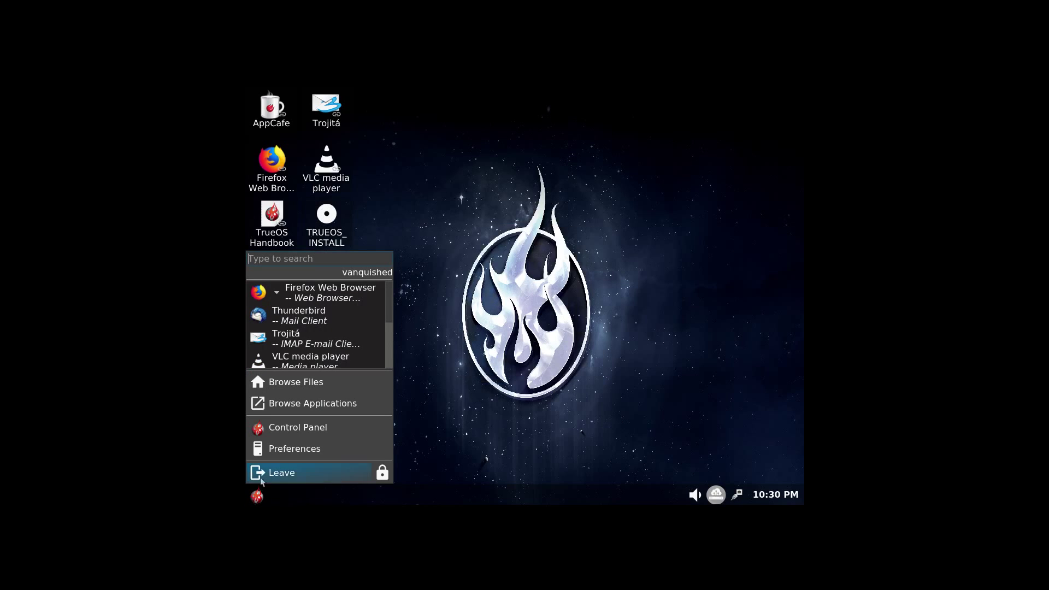
{"action": "left_click", "coordinate": [302, 404]}
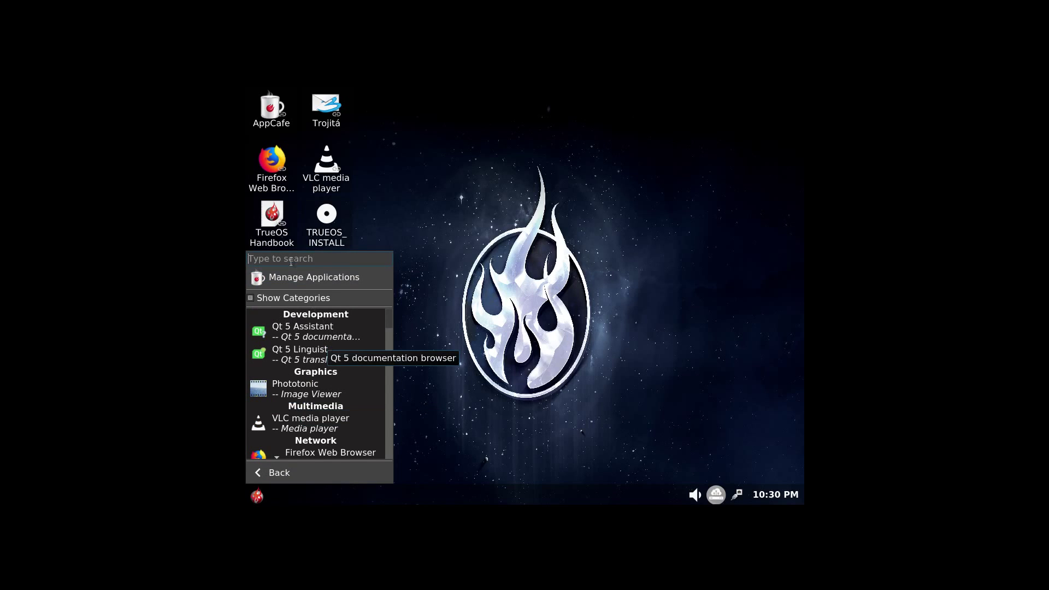
{"action": "type", "text": "soft"}
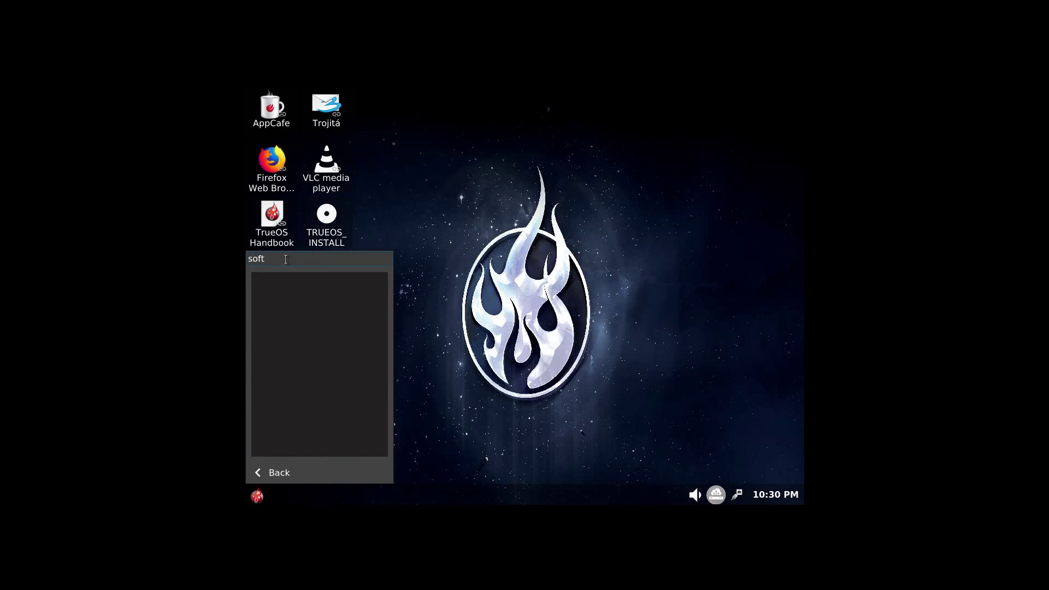
{"action": "type", "text": "ware"}
{"action": "key", "text": "BackSpace"}
{"action": "key", "text": "BackSpace"}
{"action": "key", "text": "BackSpace"}
{"action": "key", "text": "BackSpace"}
{"action": "key", "text": "BackSpace"}
{"action": "key", "text": "BackSpace"}
{"action": "key", "text": "BackSpace"}
{"action": "key", "text": "BackSpace"}
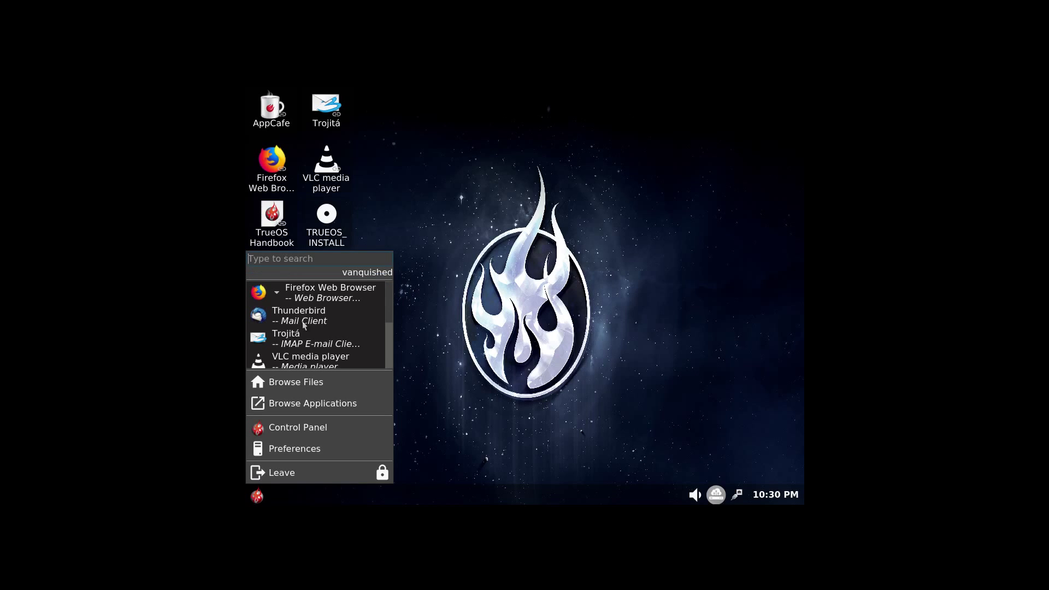
{"action": "scroll", "coordinate": [300, 322], "scroll_direction": "down", "scroll_amount": 3}
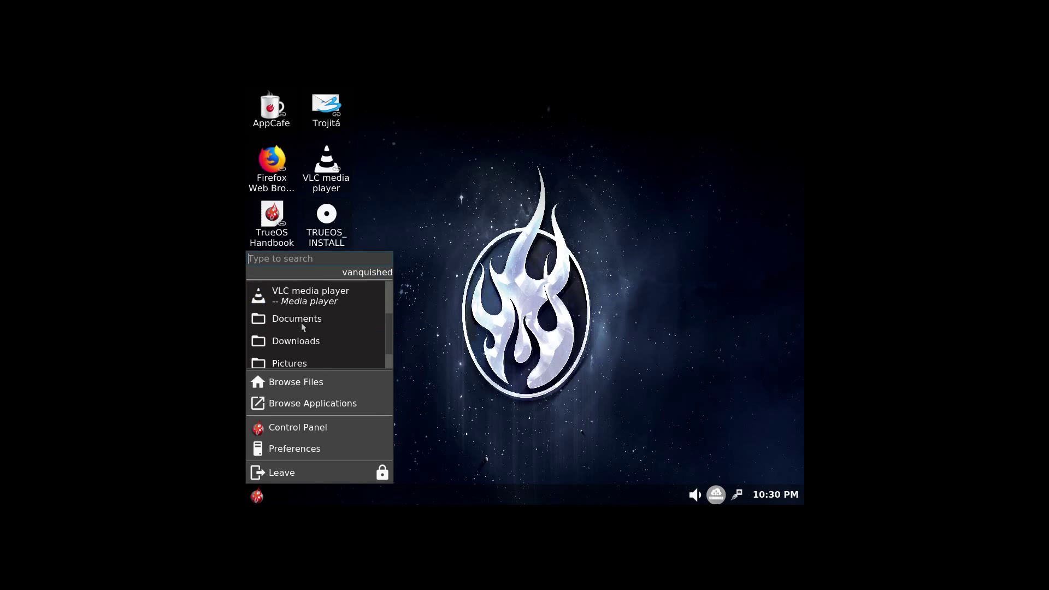
{"action": "scroll", "coordinate": [302, 326], "scroll_direction": "down", "scroll_amount": 1}
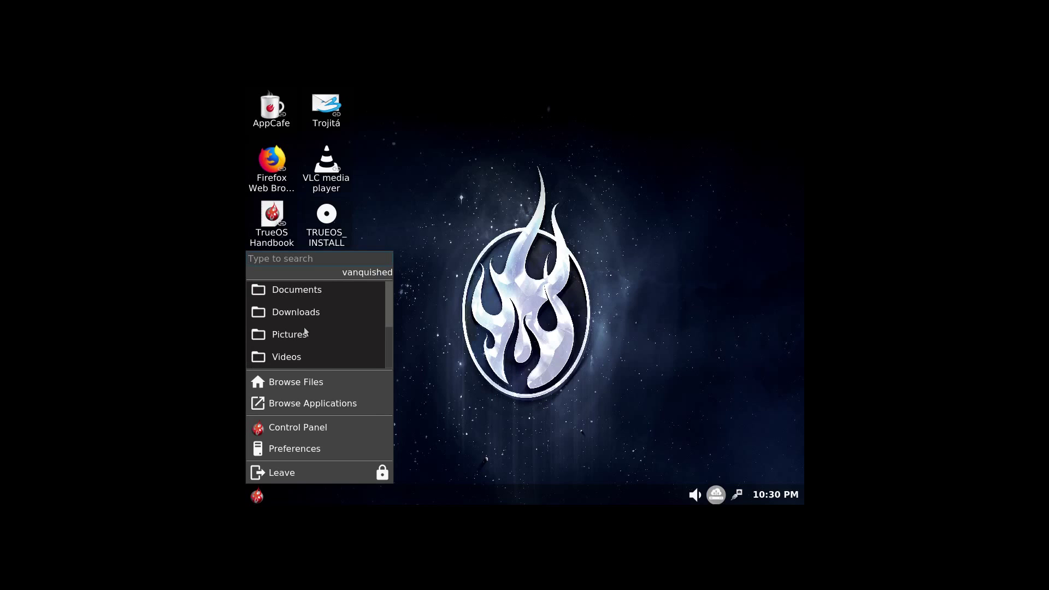
Open SysAdm Control Panel and scroll its tool list down to Utilities and back.
{"action": "left_click", "coordinate": [293, 428]}
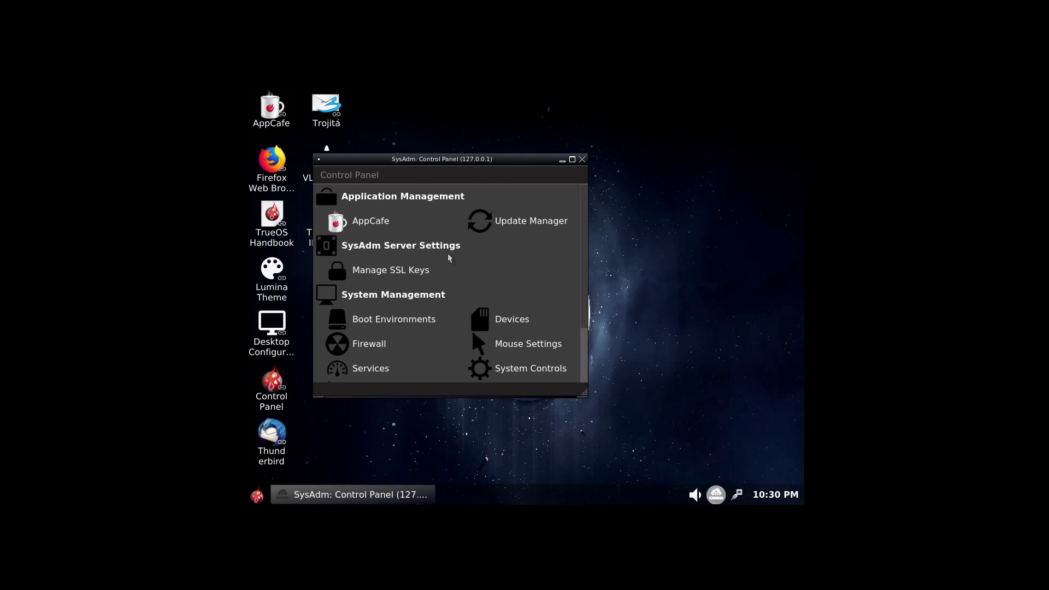
{"action": "scroll", "coordinate": [450, 258], "scroll_direction": "down", "scroll_amount": 3}
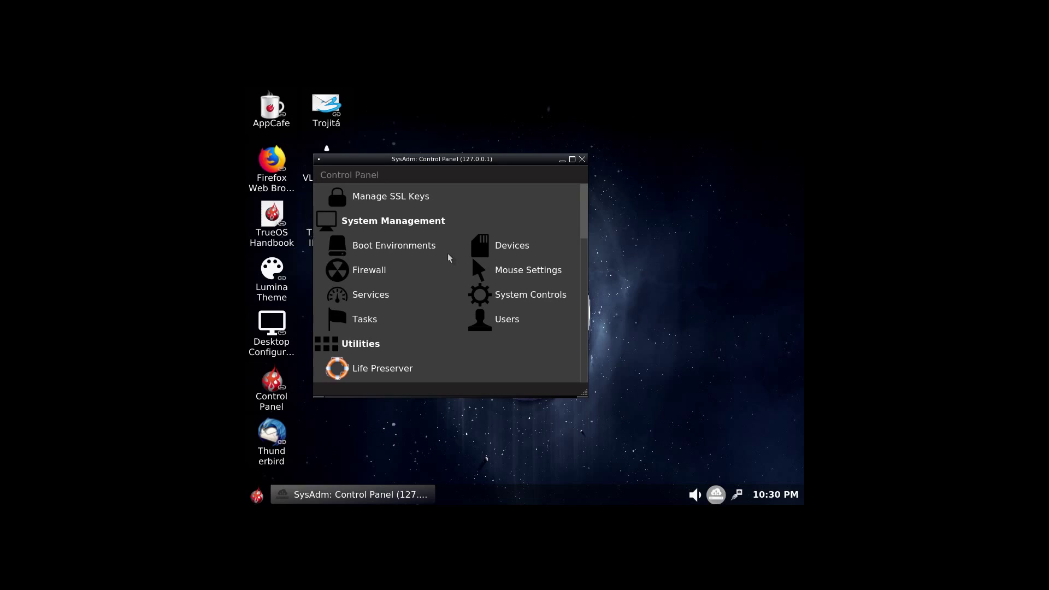
{"action": "scroll", "coordinate": [449, 258], "scroll_direction": "up", "scroll_amount": 3}
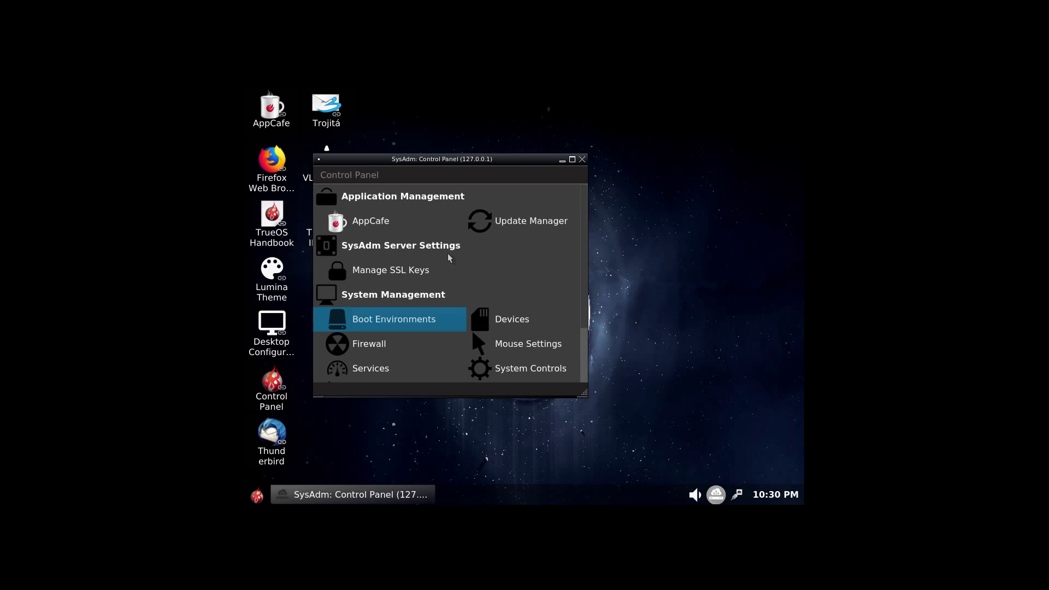
Set the Update Manager repository to the UNSTABLE rolling-release track.
{"action": "left_click", "coordinate": [499, 222]}
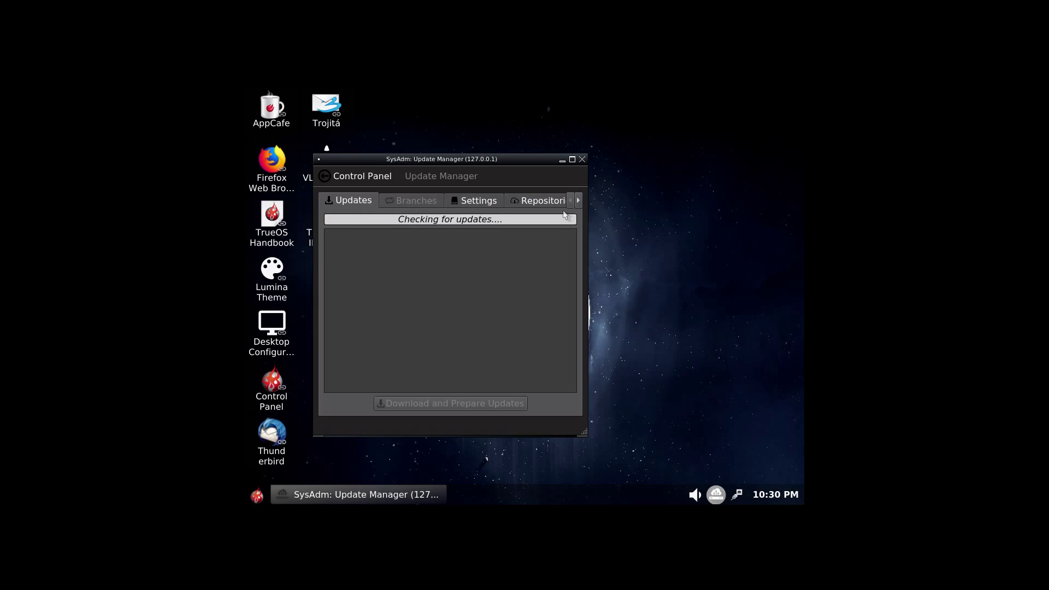
{"action": "left_click", "coordinate": [542, 202]}
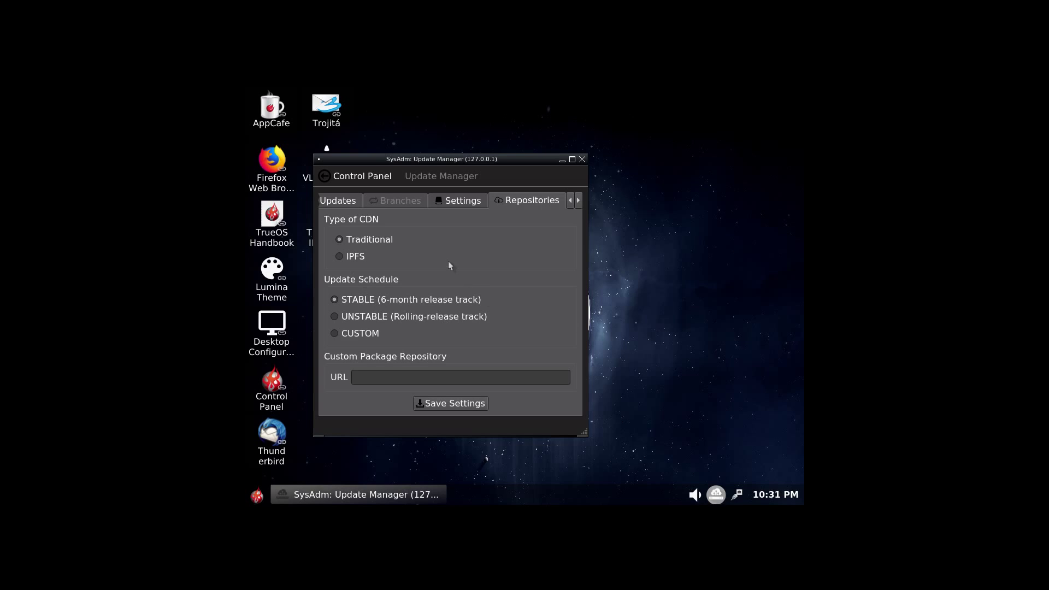
{"action": "left_click", "coordinate": [335, 316]}
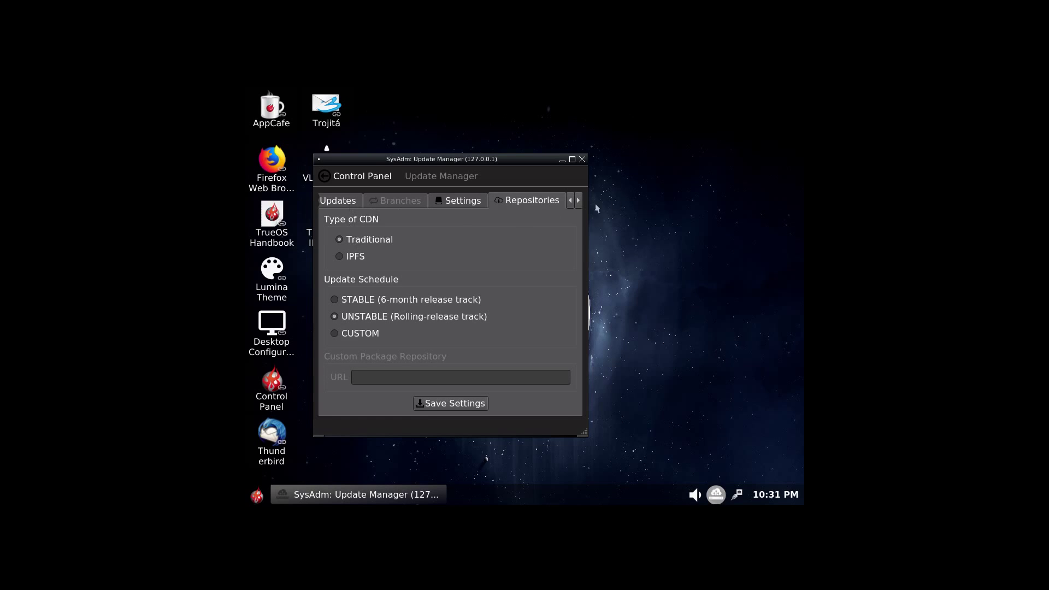
Review the Settings and Recent Updates tabs, then return to Control Panel and close it.
{"action": "left_click", "coordinate": [470, 202]}
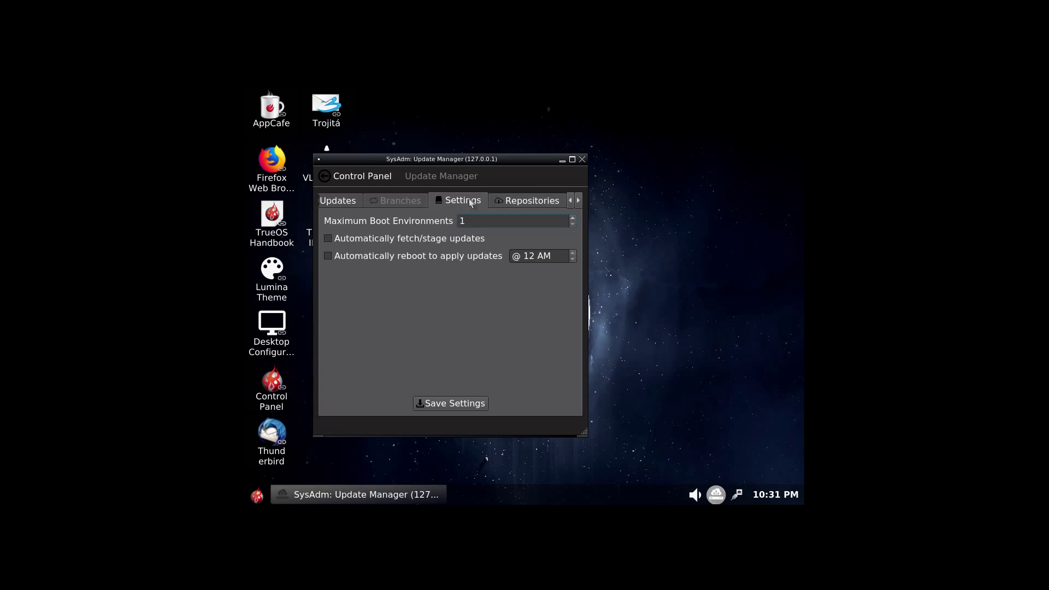
{"action": "left_click", "coordinate": [541, 200]}
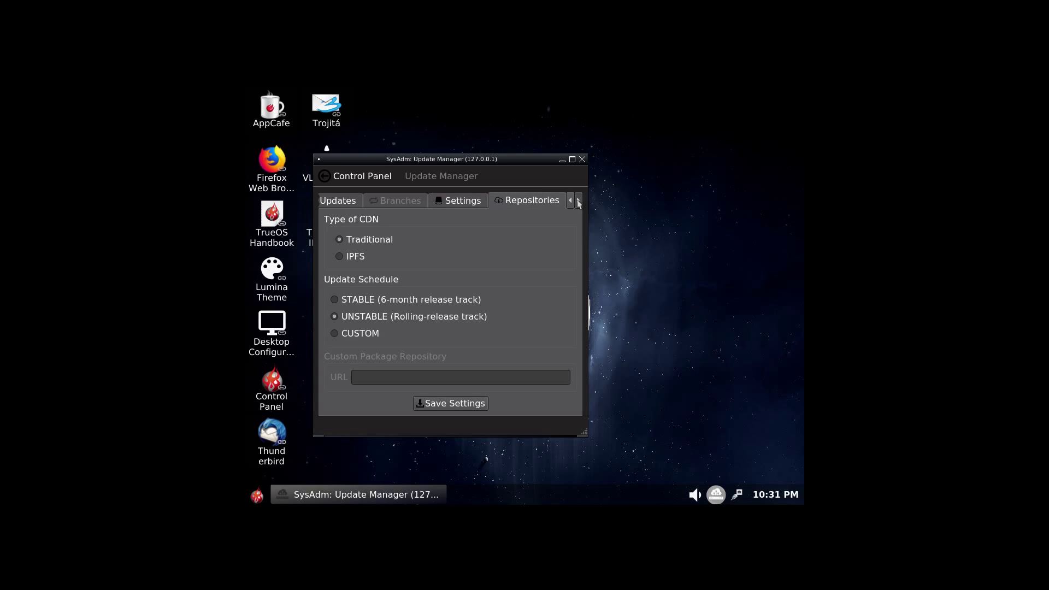
{"action": "left_click", "coordinate": [578, 201]}
{"action": "left_click", "coordinate": [541, 201]}
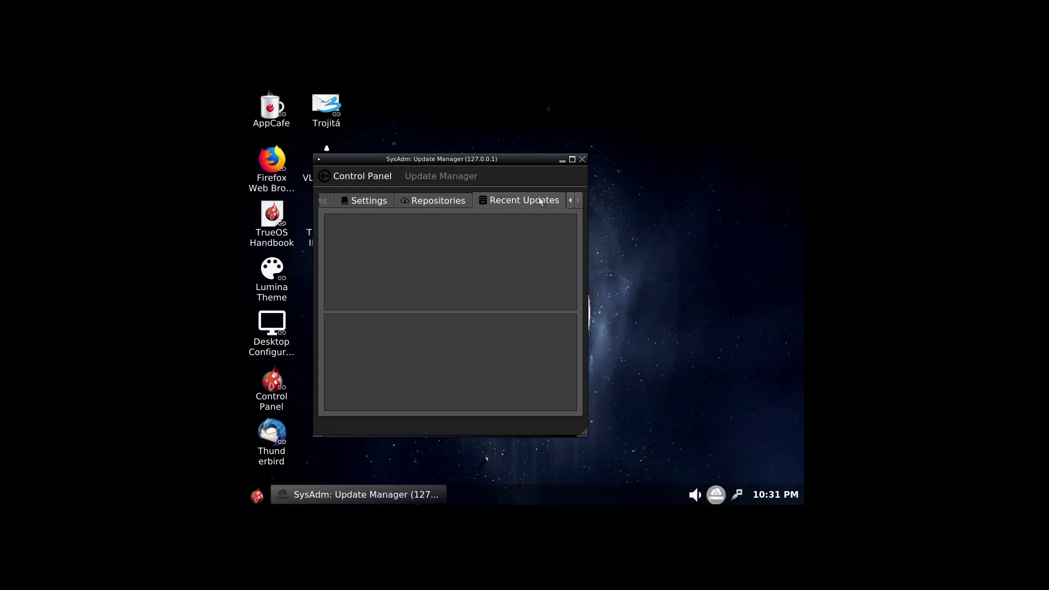
{"action": "left_click", "coordinate": [369, 201]}
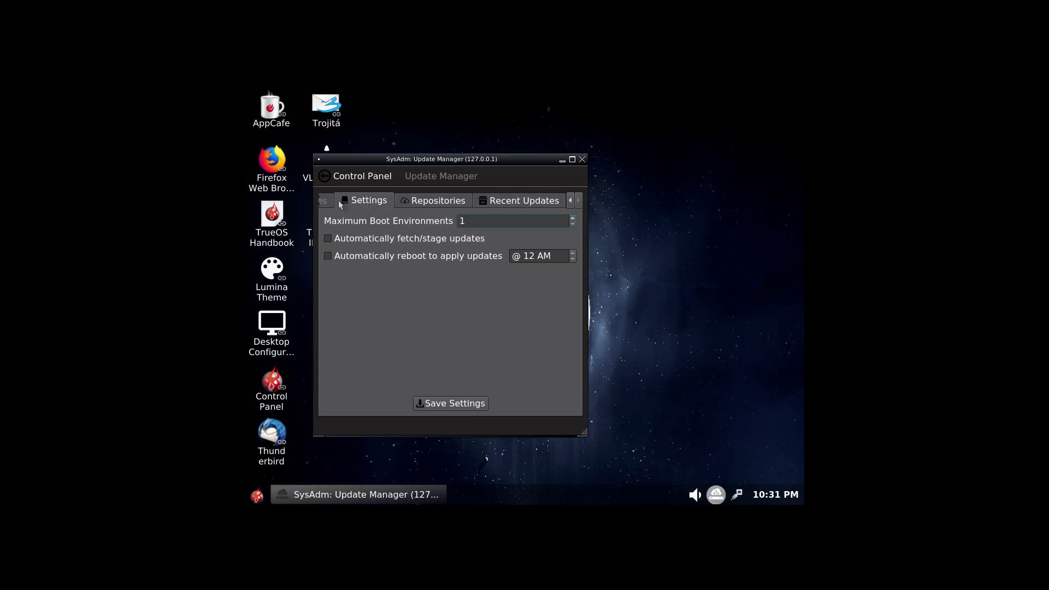
{"action": "left_click", "coordinate": [343, 182]}
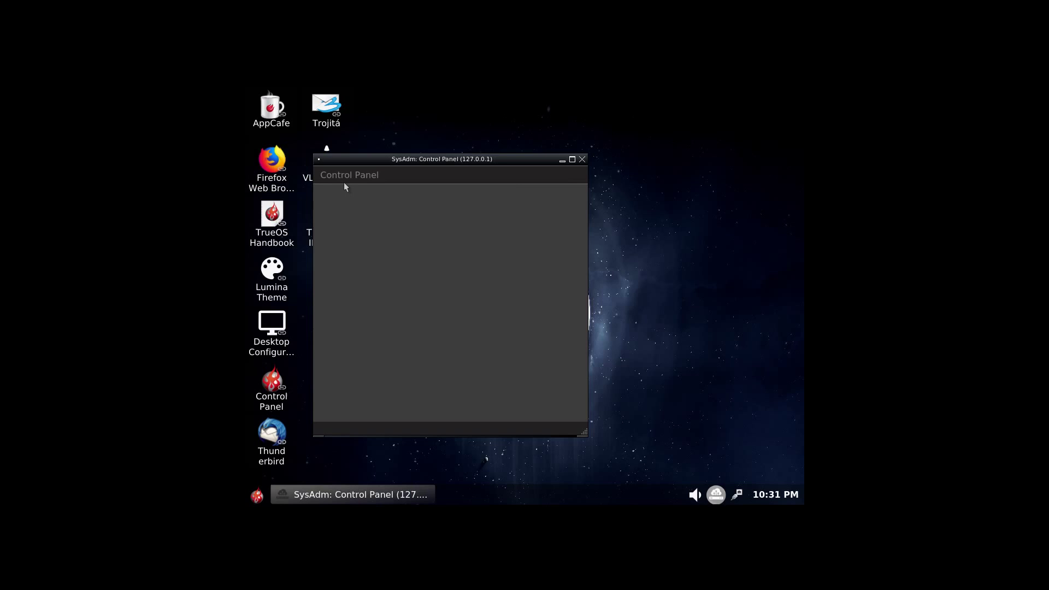
{"action": "left_click", "coordinate": [582, 159]}
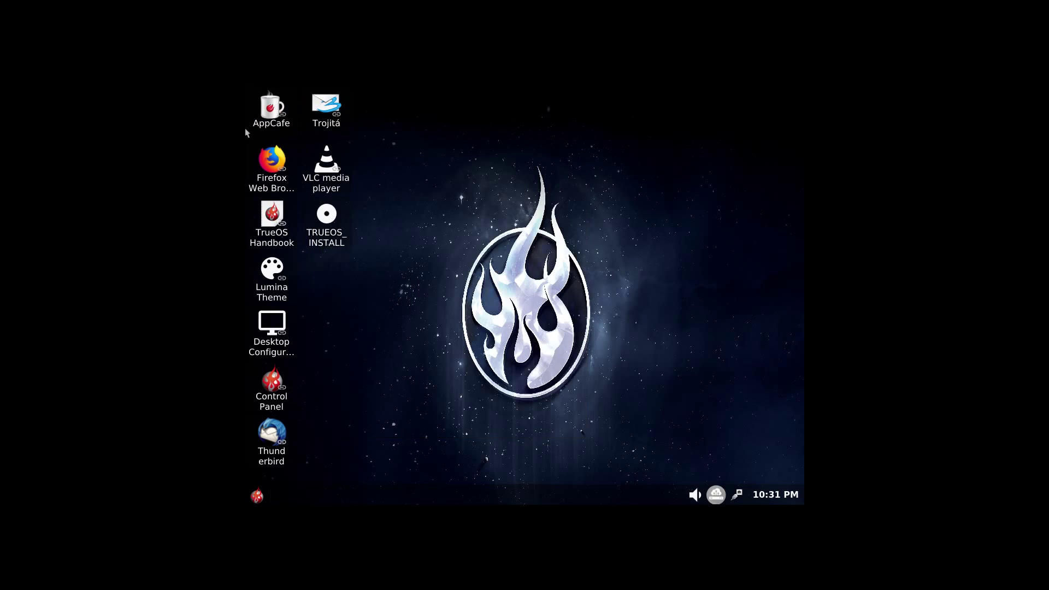
Launch AppCafe from its desktop icon's right-click menu.
{"action": "right_click", "coordinate": [284, 108]}
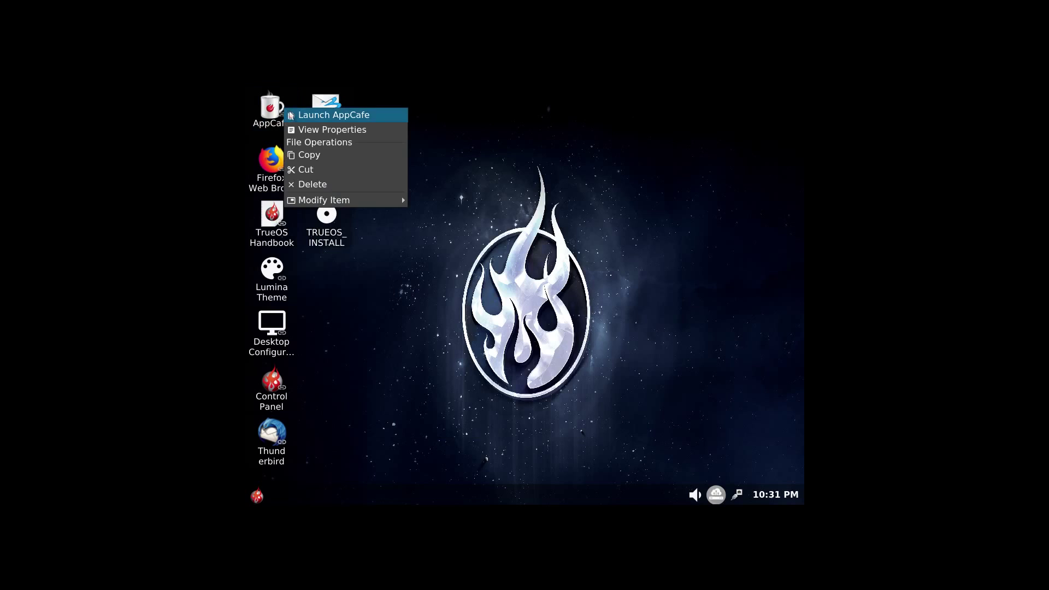
{"action": "left_click", "coordinate": [291, 115]}
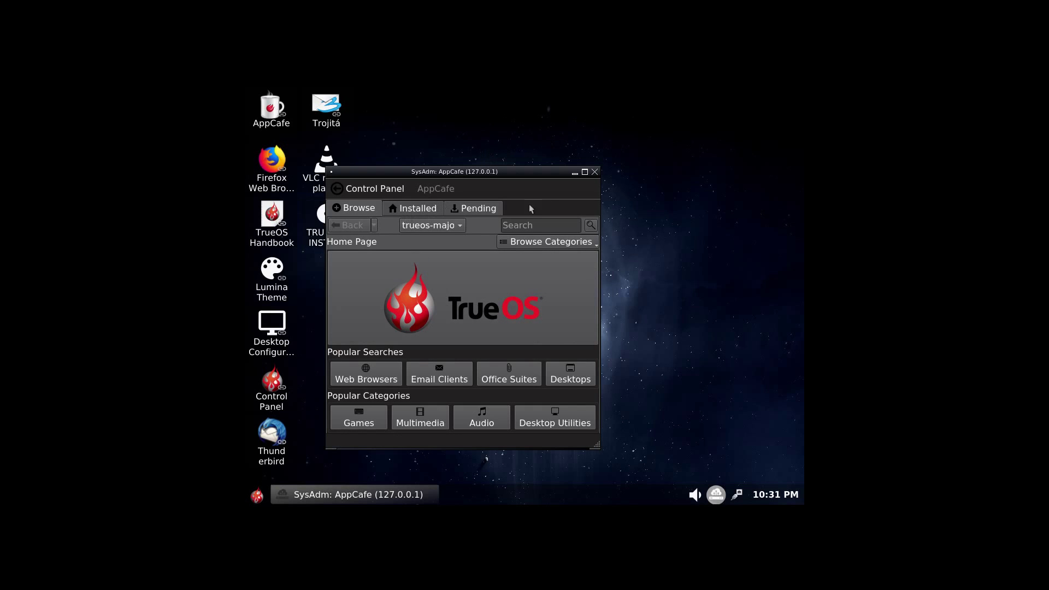
Maximize AppCafe and search packages for 'wine'.
{"action": "left_click", "coordinate": [584, 172]}
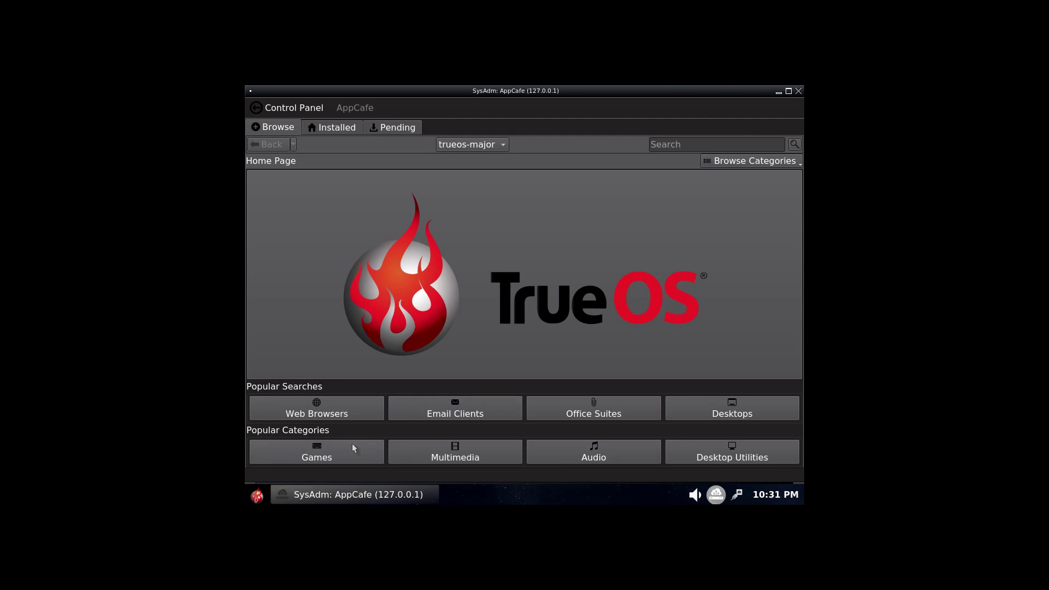
{"action": "left_click", "coordinate": [701, 147]}
{"action": "type", "text": "wine"}
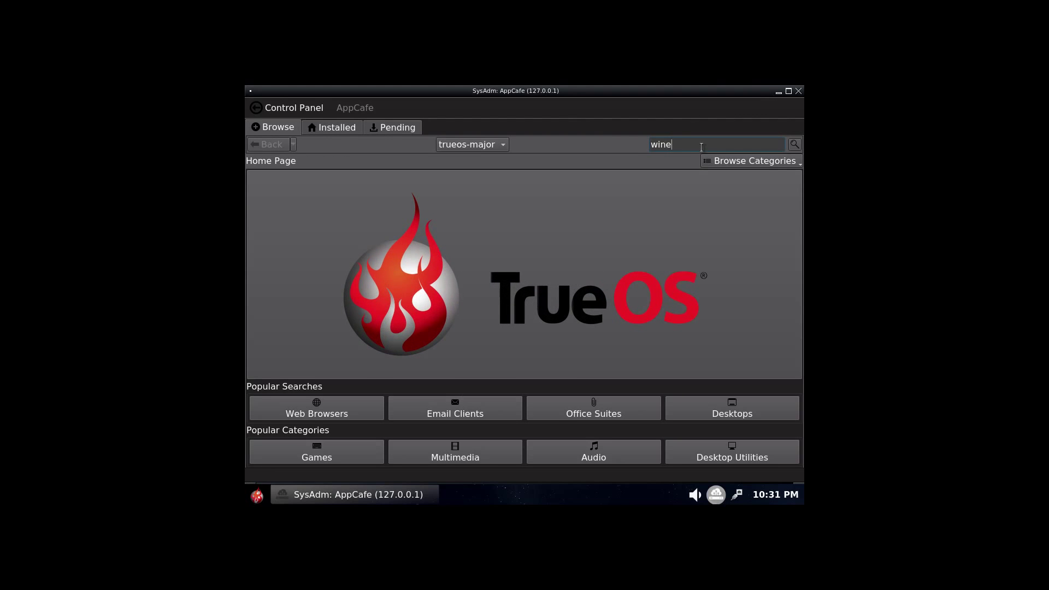
{"action": "key", "text": "Return"}
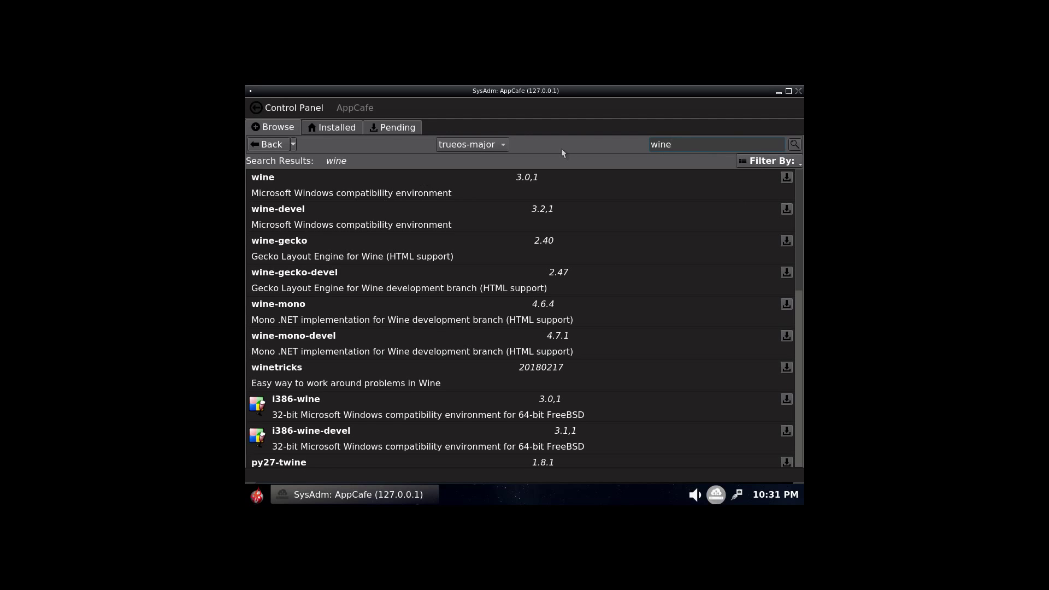
Search 'playonlinux', view the playonbsd package details, then go back to Control Panel.
{"action": "key", "text": "BackSpace"}
{"action": "key", "text": "BackSpace"}
{"action": "key", "text": "BackSpace"}
{"action": "type", "text": "playonlinux"}
{"action": "key", "text": "Return"}
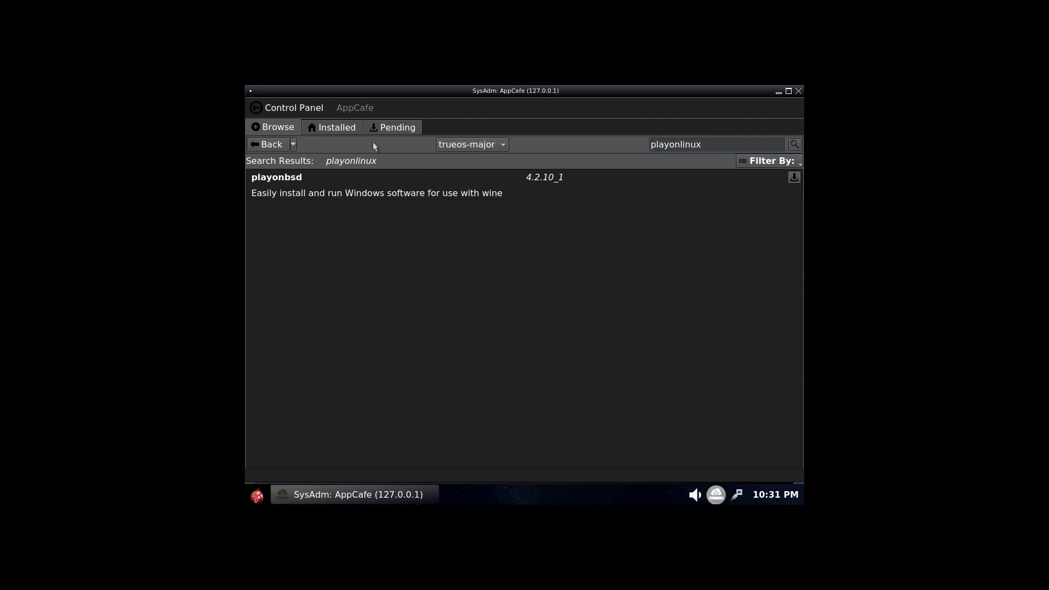
{"action": "left_click", "coordinate": [396, 179]}
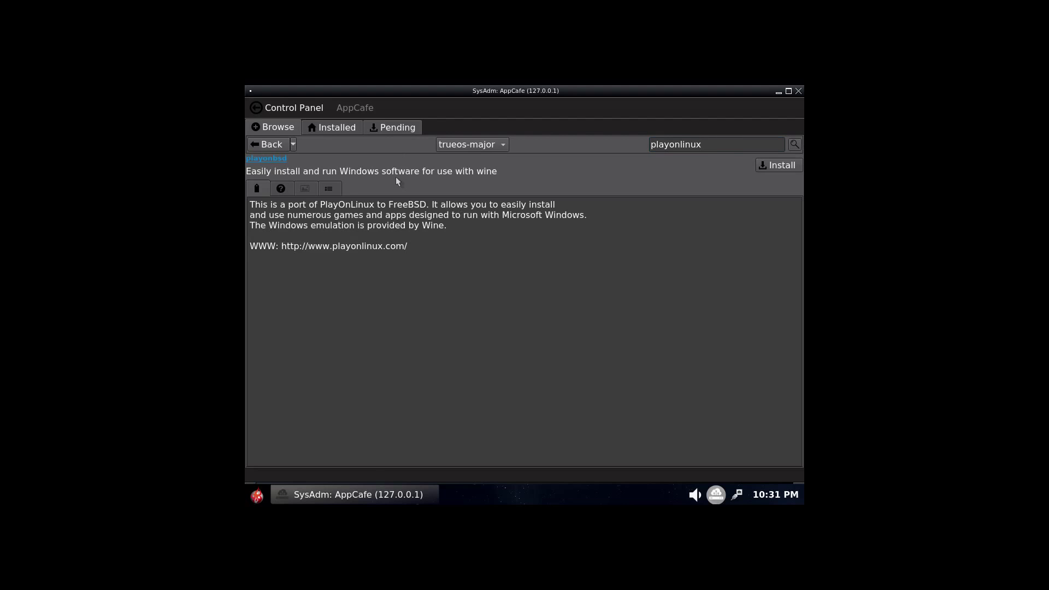
{"action": "left_click", "coordinate": [253, 145]}
{"action": "left_click", "coordinate": [256, 108]}
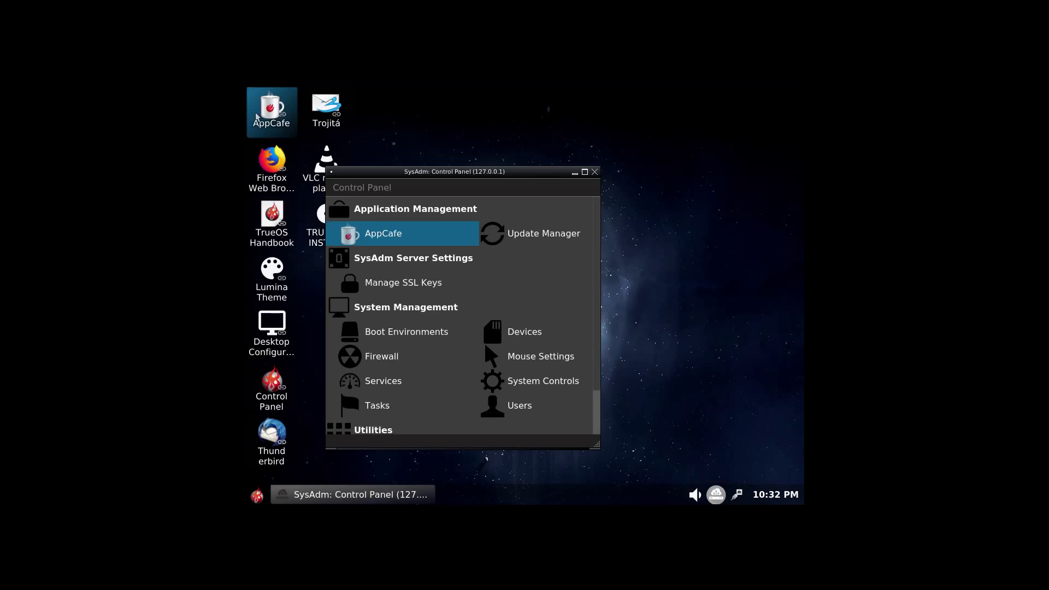
Relaunch AppCafe from the Control Panel maximized, leaving the repository set to trueos-major.
{"action": "left_click", "coordinate": [401, 238]}
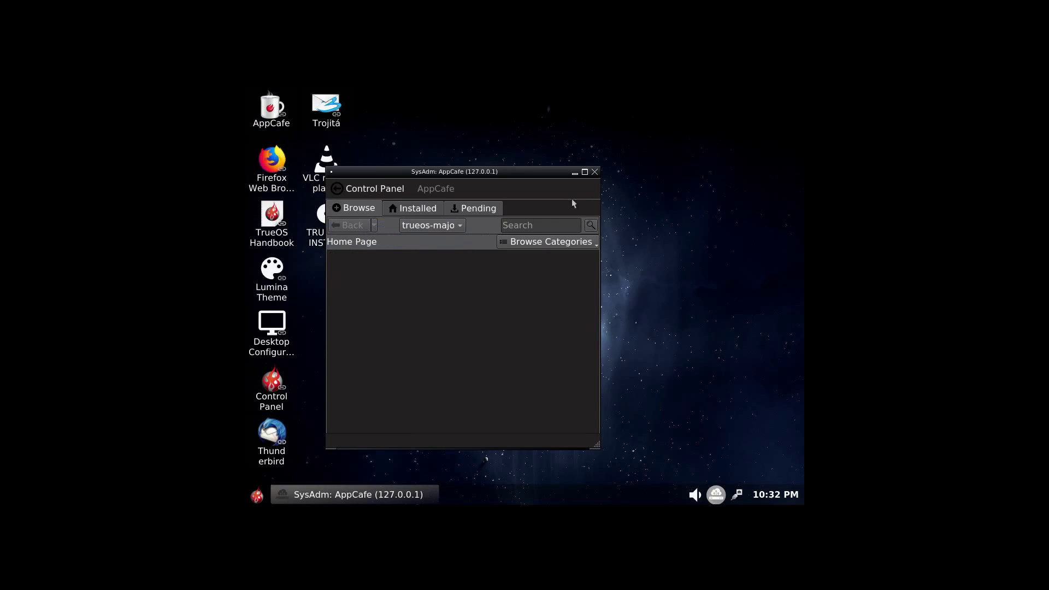
{"action": "left_click", "coordinate": [584, 172]}
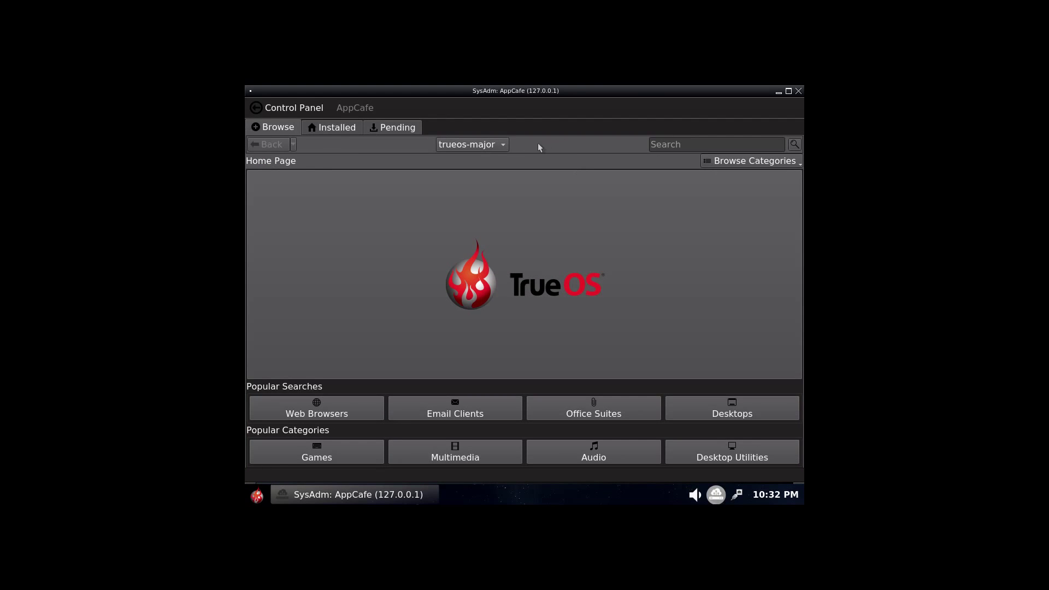
{"action": "left_click", "coordinate": [507, 147]}
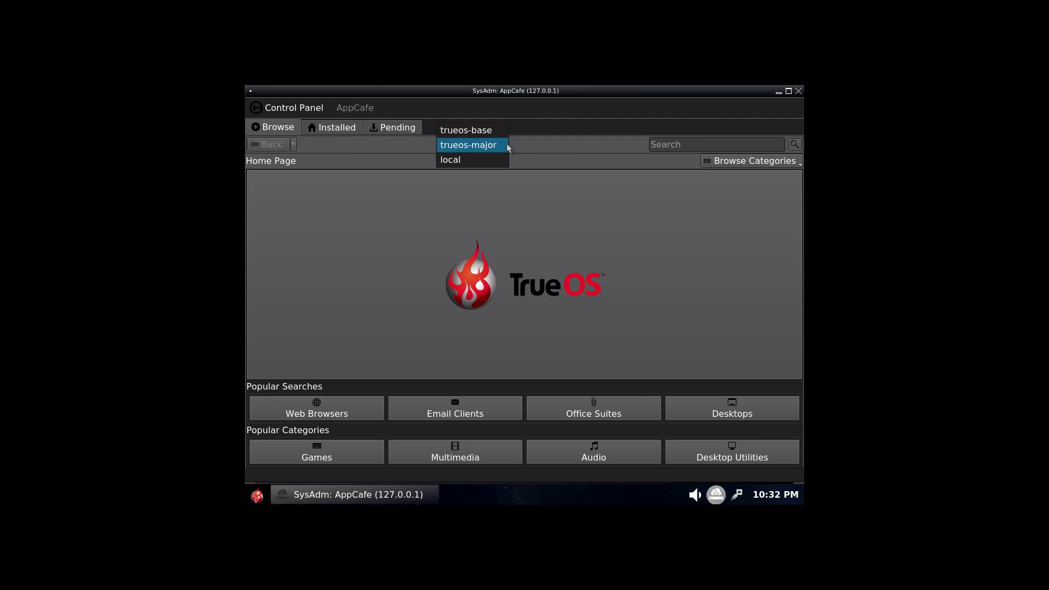
{"action": "left_click", "coordinate": [506, 145]}
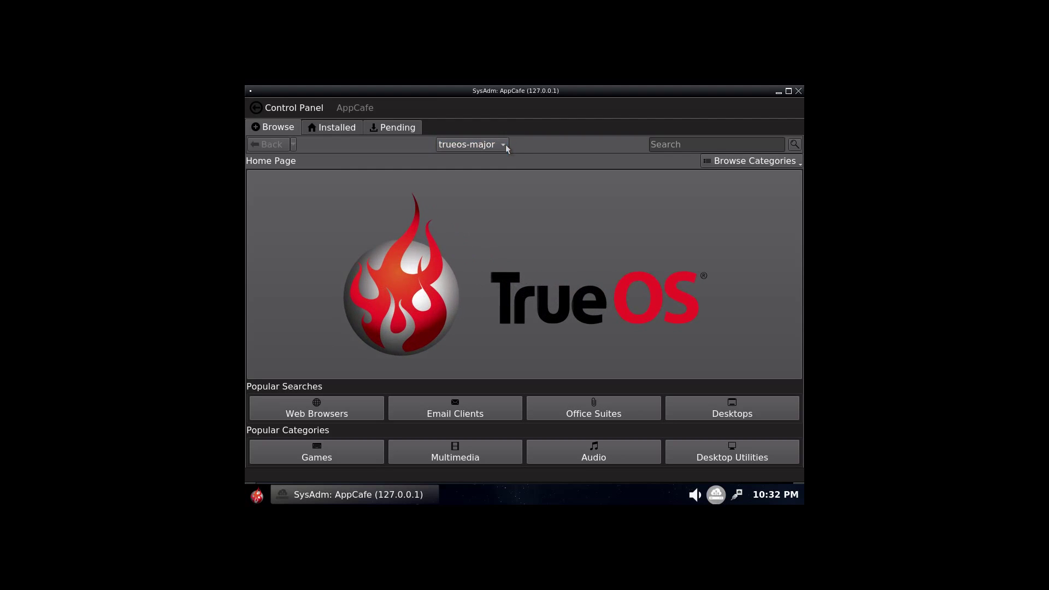